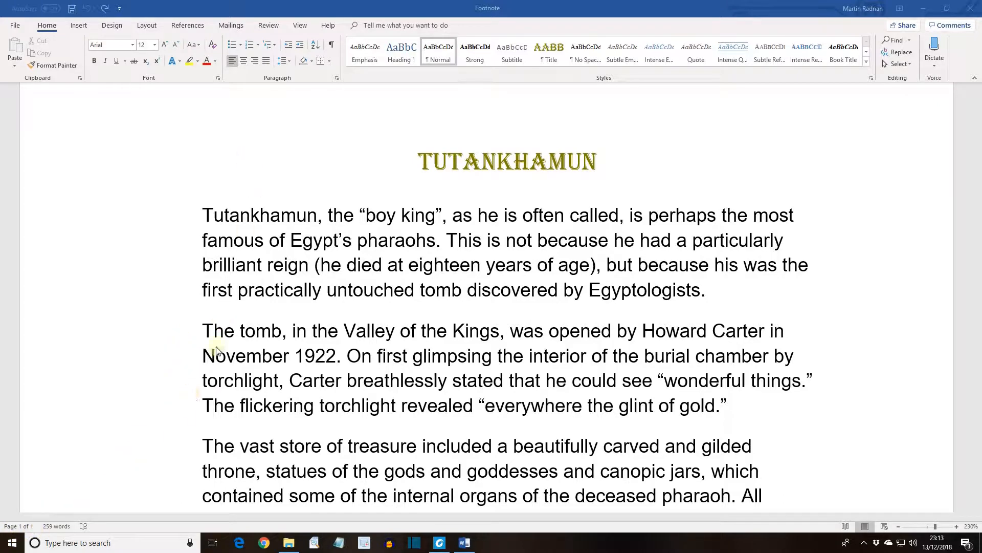
Step: Insert page breaks before the paragraphs beginning "The vast store of treasure" and "Tutankhamun's bandaged body"
{"action": "left_click", "coordinate": [204, 445]}
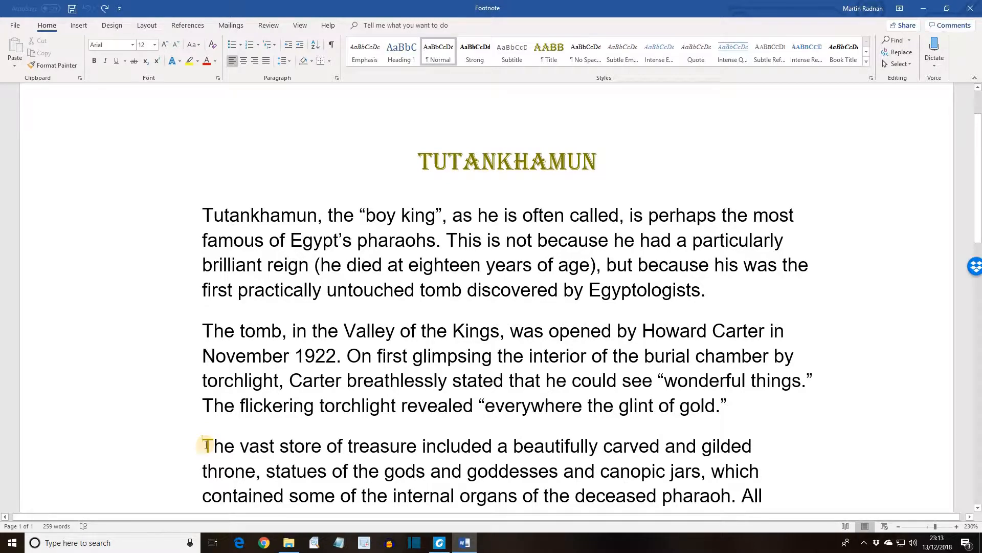
{"action": "key", "text": "ctrl+Return"}
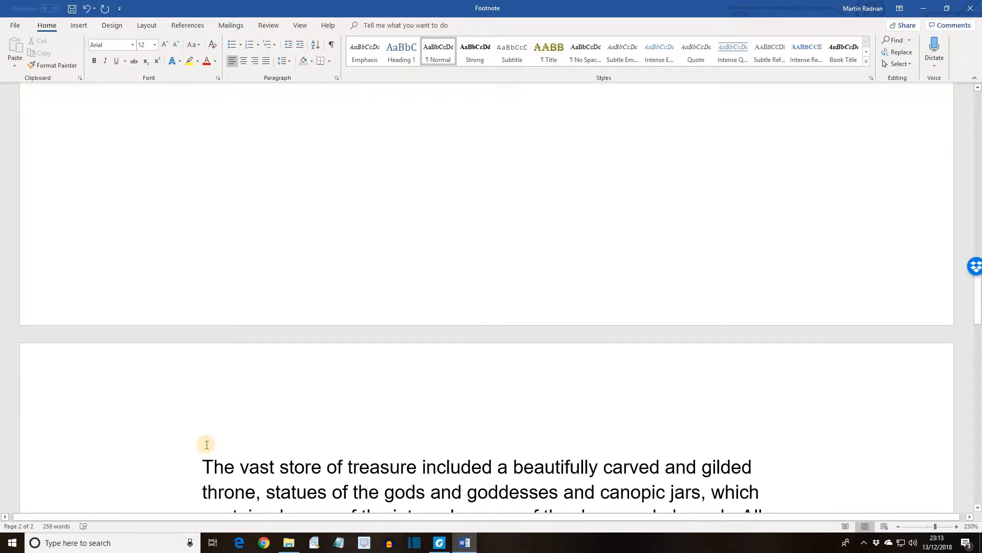
{"action": "scroll", "coordinate": [206, 444], "scroll_direction": "down", "scroll_amount": 4}
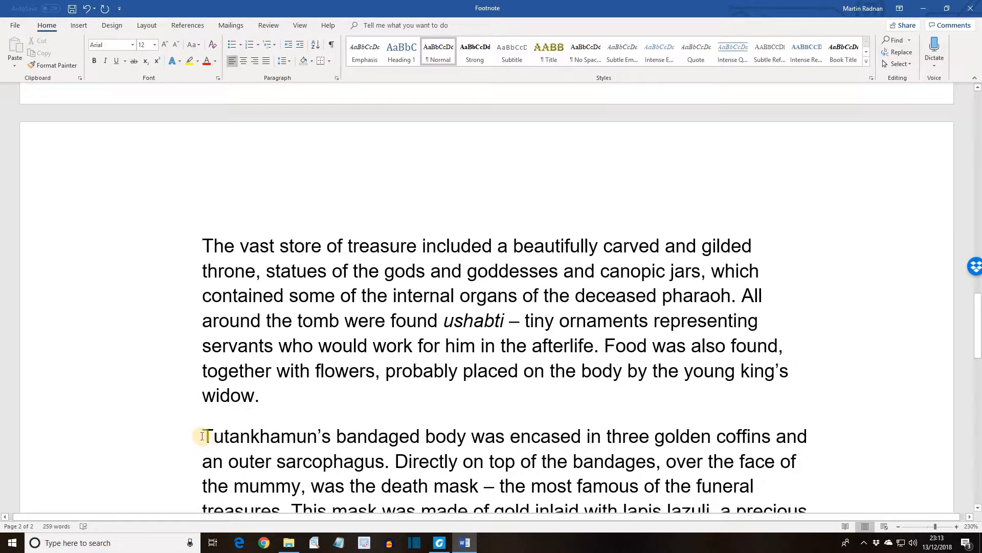
{"action": "left_click", "coordinate": [205, 438]}
{"action": "key", "text": "ctrl+Return"}
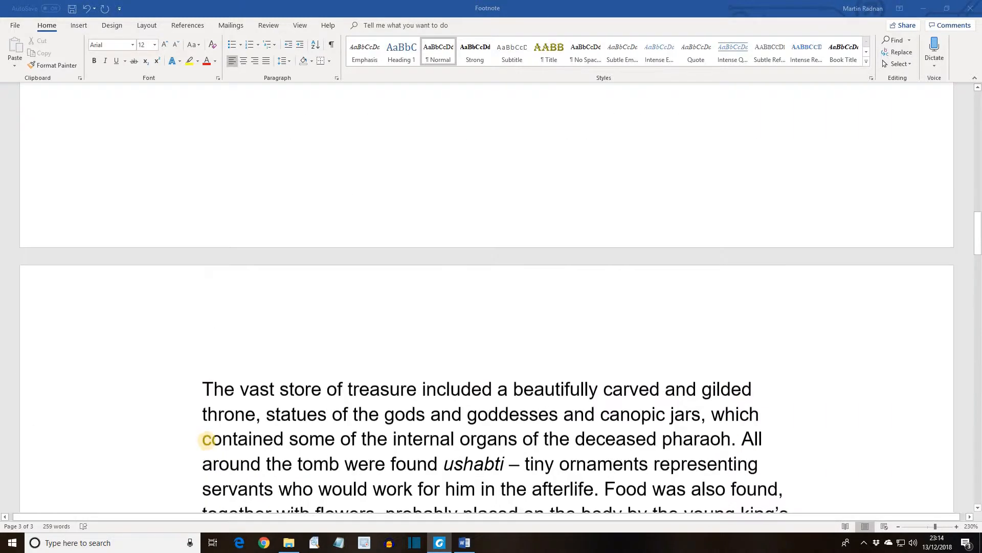
Step: Insert a footnote after "The tomb" in the second paragraph, reading "Evidence was found of early grave robbers"
{"action": "scroll", "coordinate": [207, 440], "scroll_direction": "up", "scroll_amount": 19}
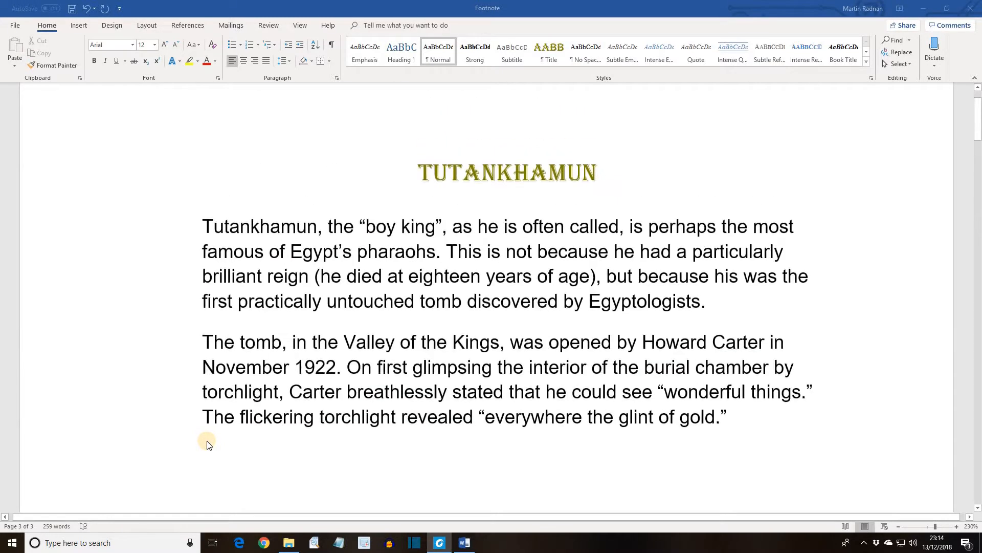
{"action": "scroll", "coordinate": [206, 444], "scroll_direction": "up", "scroll_amount": 2}
{"action": "left_click", "coordinate": [282, 402]}
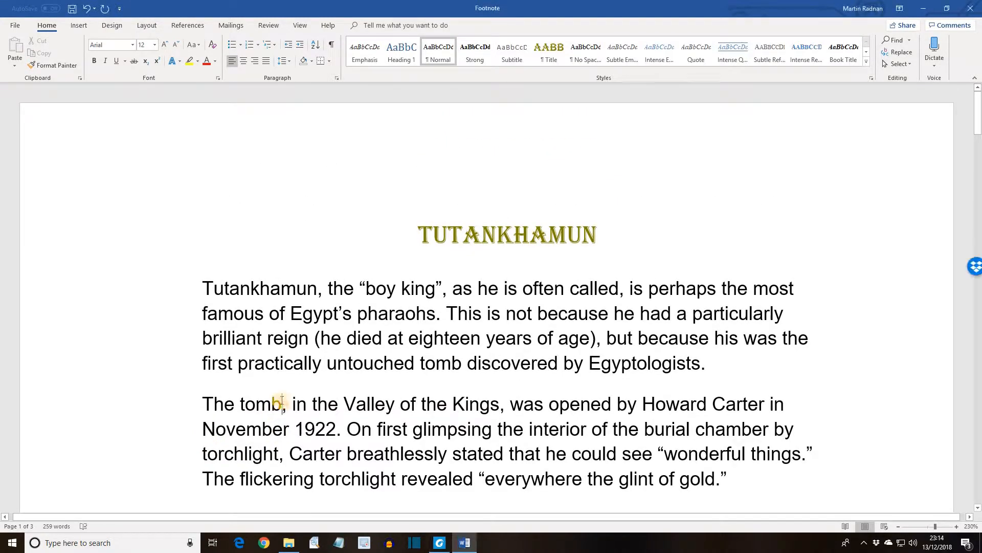
{"action": "left_click", "coordinate": [183, 28]}
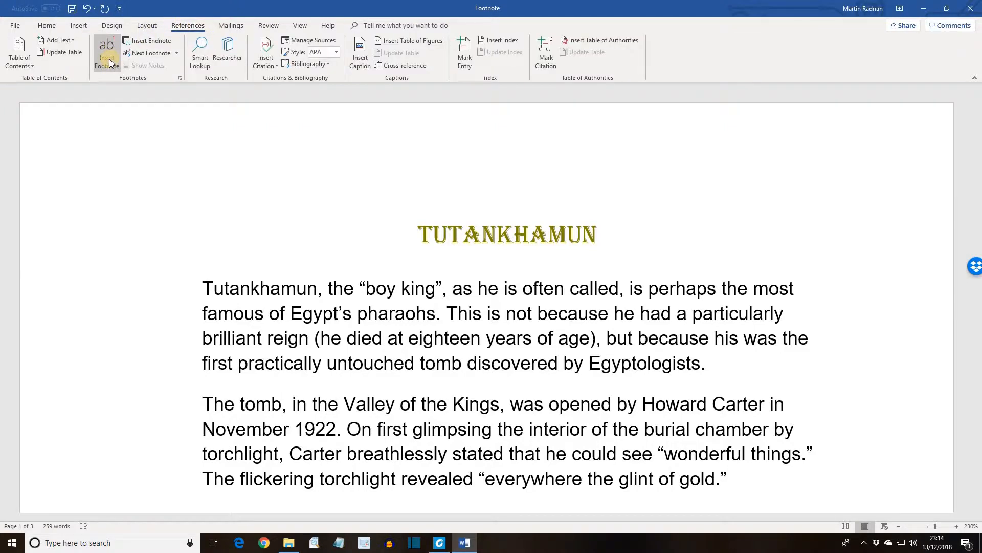
{"action": "left_click", "coordinate": [109, 62]}
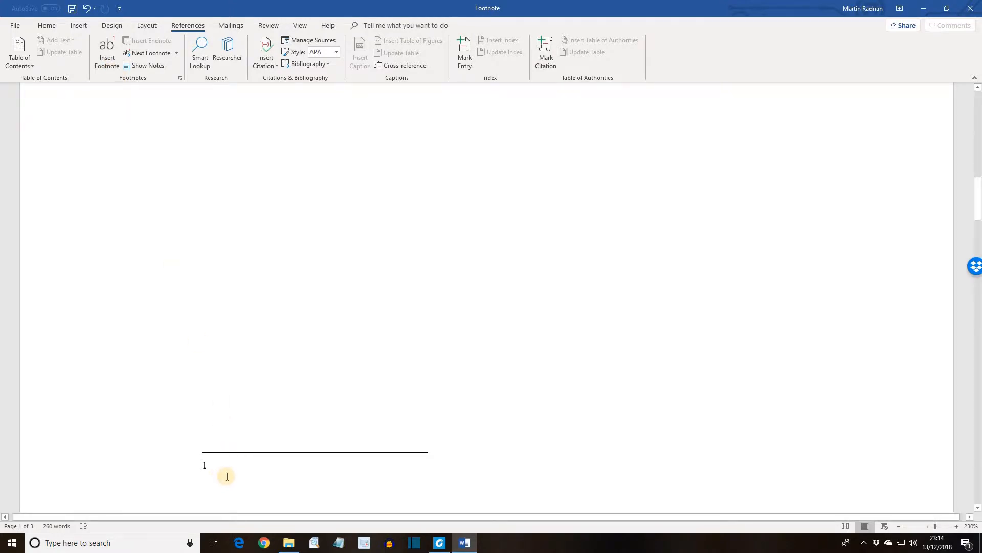
{"action": "type", "text": "Evidence was found of early grave robbers"}
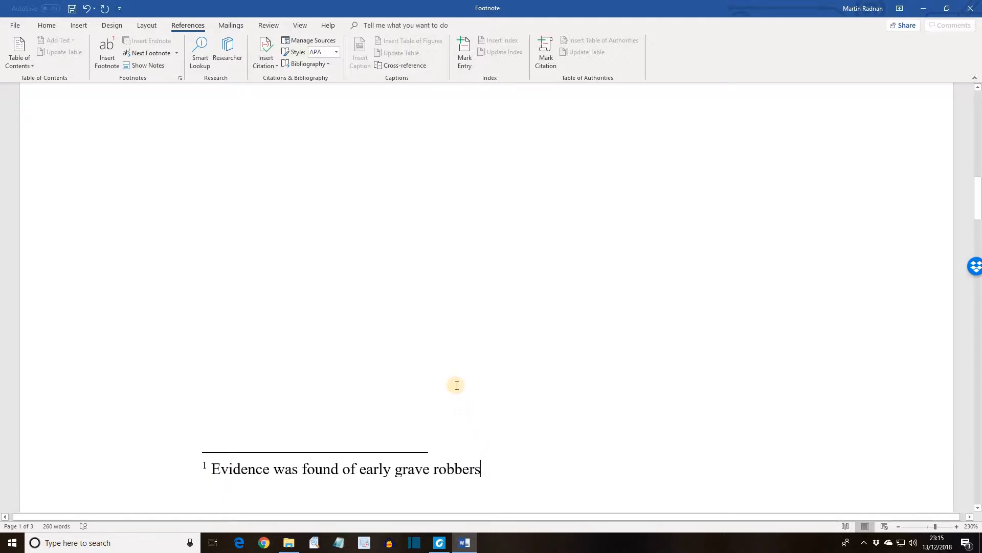
Step: Insert a footnote after "Howard Carter" in the second paragraph, reading "Lord Caernarvon financed the dig"
{"action": "scroll", "coordinate": [457, 385], "scroll_direction": "up", "scroll_amount": 3}
{"action": "scroll", "coordinate": [457, 385], "scroll_direction": "up", "scroll_amount": 5}
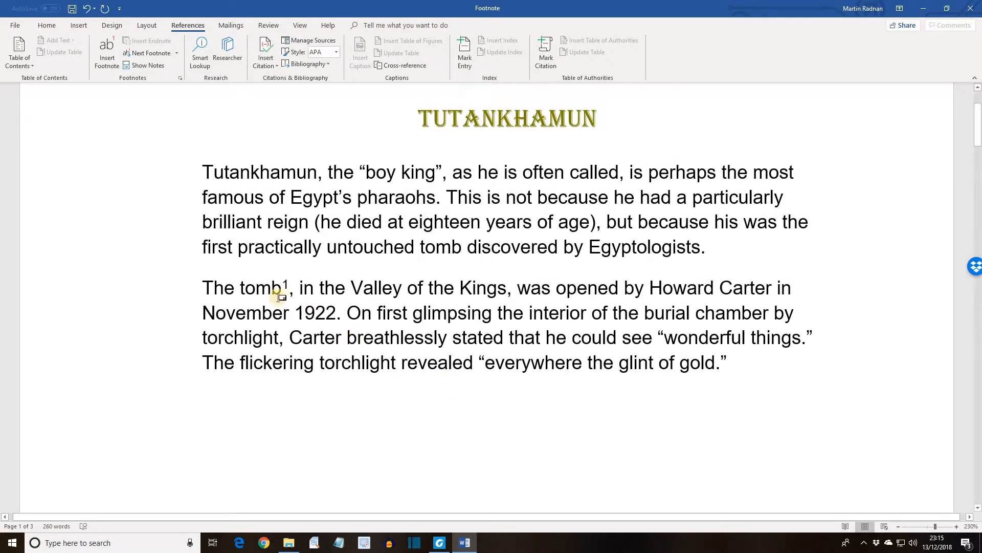
{"action": "mouse_move", "coordinate": [279, 296]}
{"action": "left_click", "coordinate": [773, 292]}
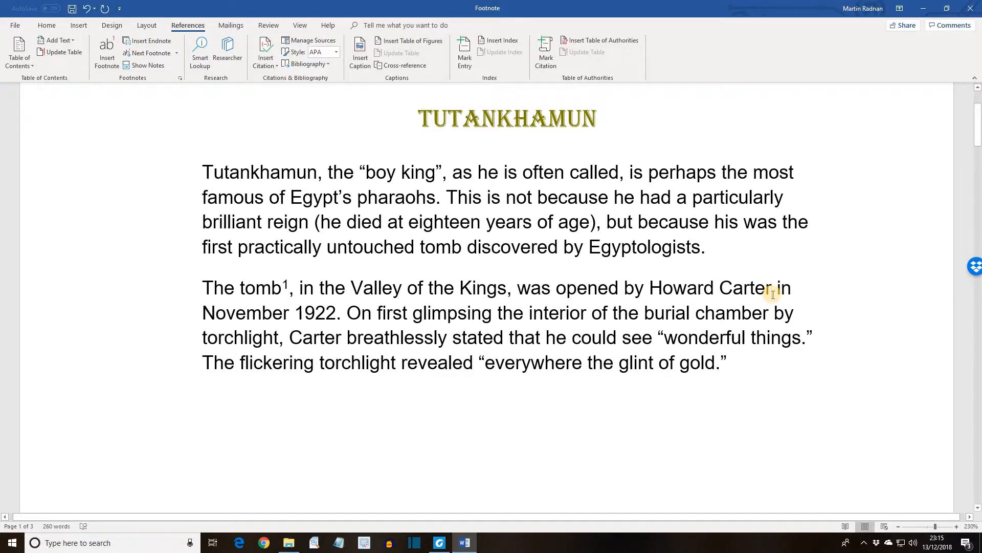
{"action": "left_click", "coordinate": [106, 66]}
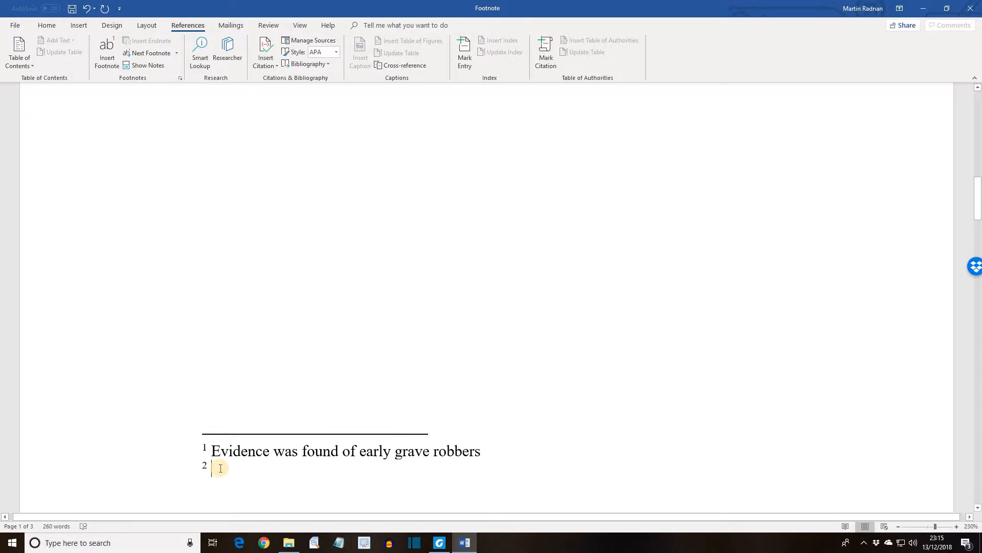
{"action": "type", "text": "Lord Caernarvon financed the dig"}
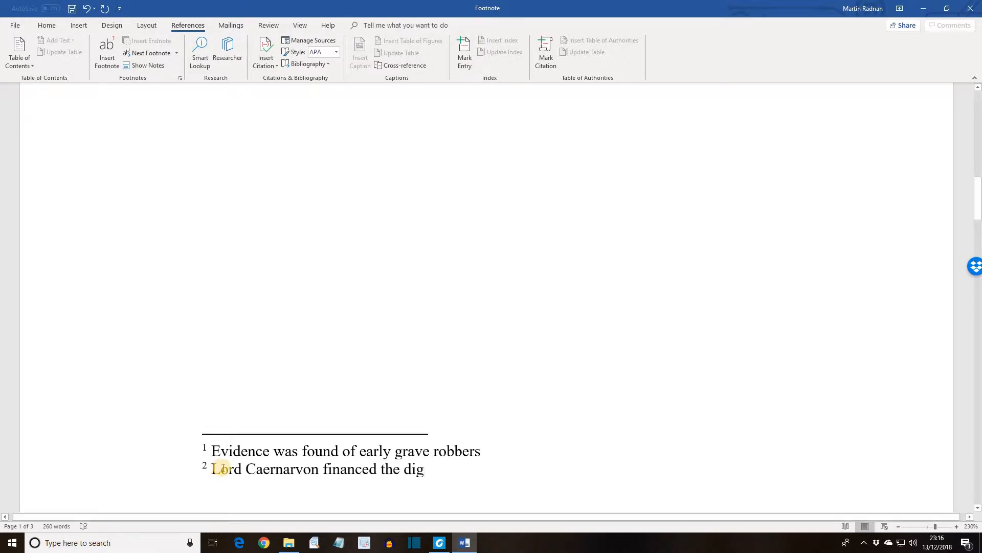
Step: After "canopic jars", insert a footnote reading "Alabaster or clay pots with the heads of Egyptian deities for lids. Each watched over a particular body part"
{"action": "scroll", "coordinate": [224, 468], "scroll_direction": "down", "scroll_amount": 5}
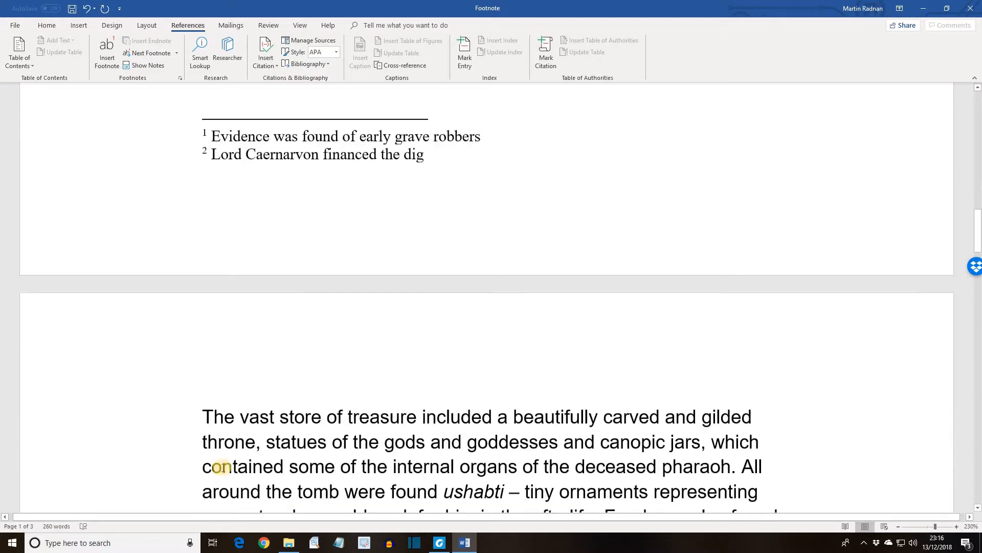
{"action": "scroll", "coordinate": [223, 468], "scroll_direction": "down", "scroll_amount": 1}
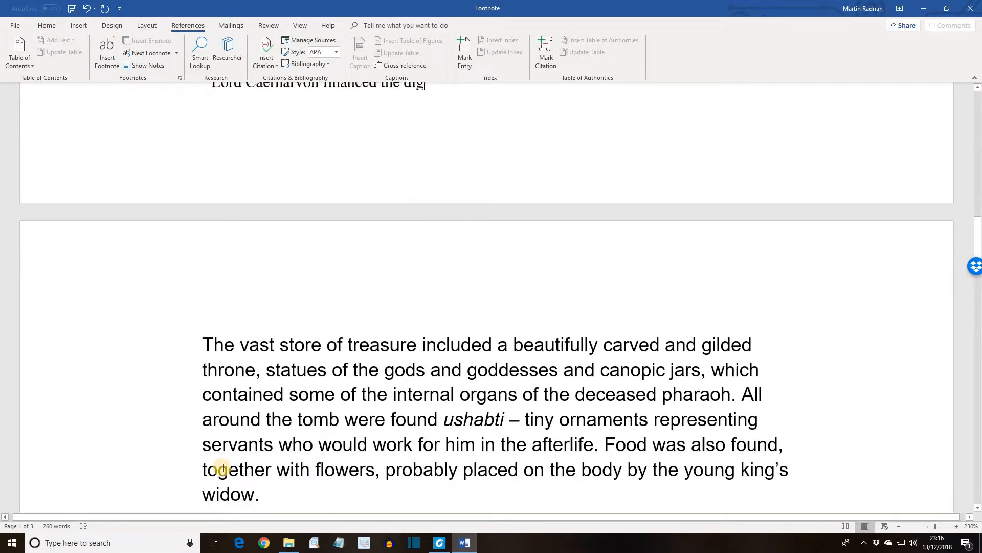
{"action": "left_click", "coordinate": [700, 372]}
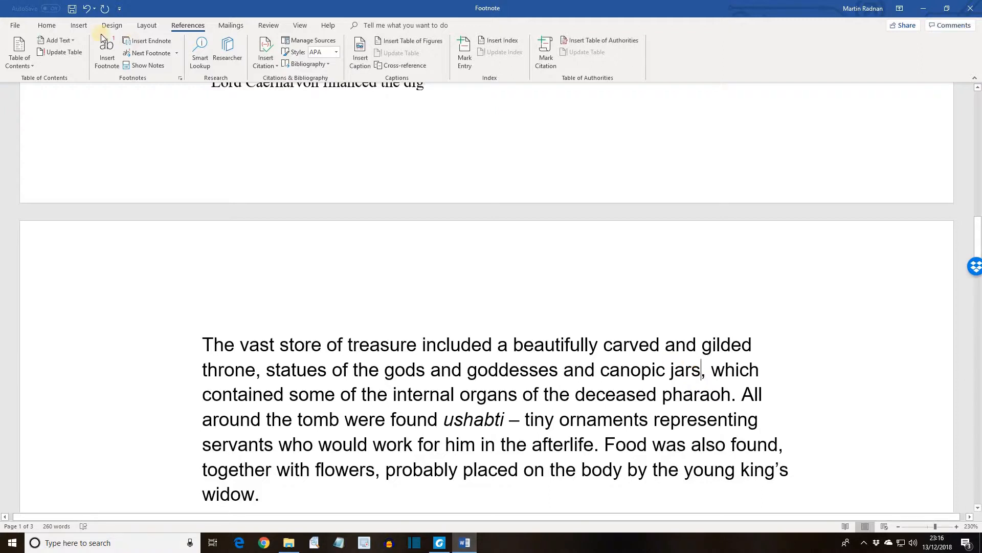
{"action": "left_click", "coordinate": [108, 57]}
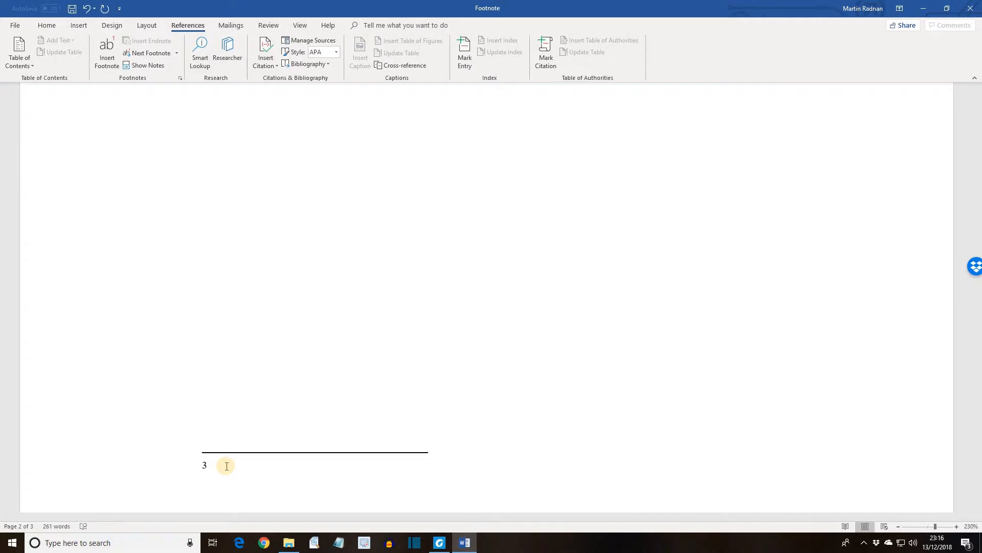
{"action": "type", "text": "Alabaster or clay pots with the heads of Egyptian deities for lids."}
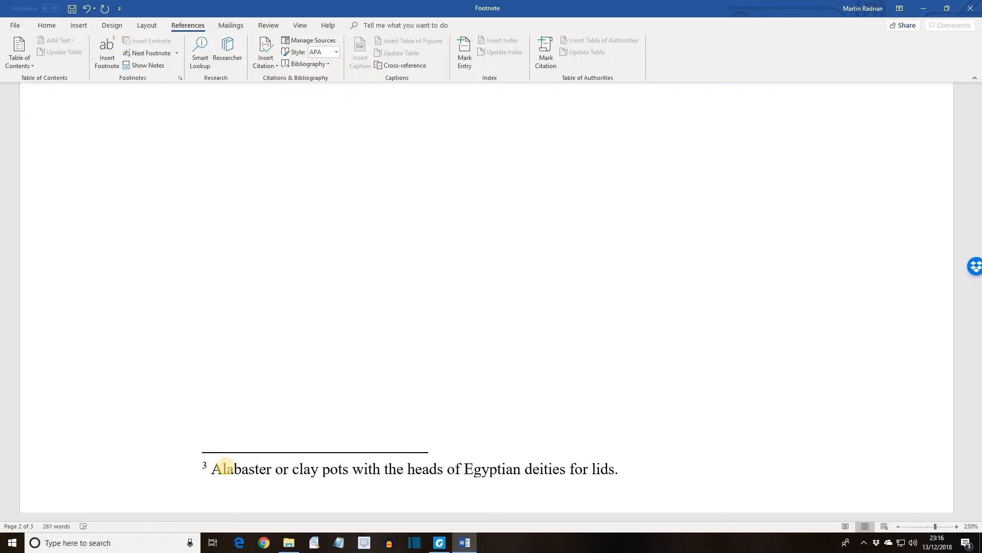
{"action": "type", "text": " Each watched over a particular body part"}
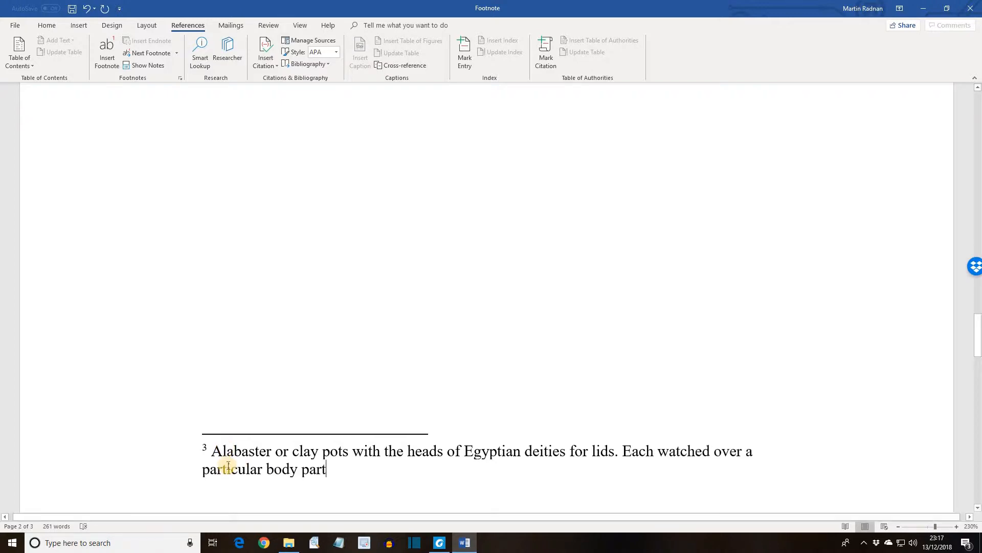
Step: Insert a footnote after "Tutankhamun's bandaged body", reading "Jewels and other precious items were found in the wrappings"
{"action": "scroll", "coordinate": [228, 466], "scroll_direction": "down", "scroll_amount": 2}
{"action": "scroll", "coordinate": [229, 466], "scroll_direction": "down", "scroll_amount": 5}
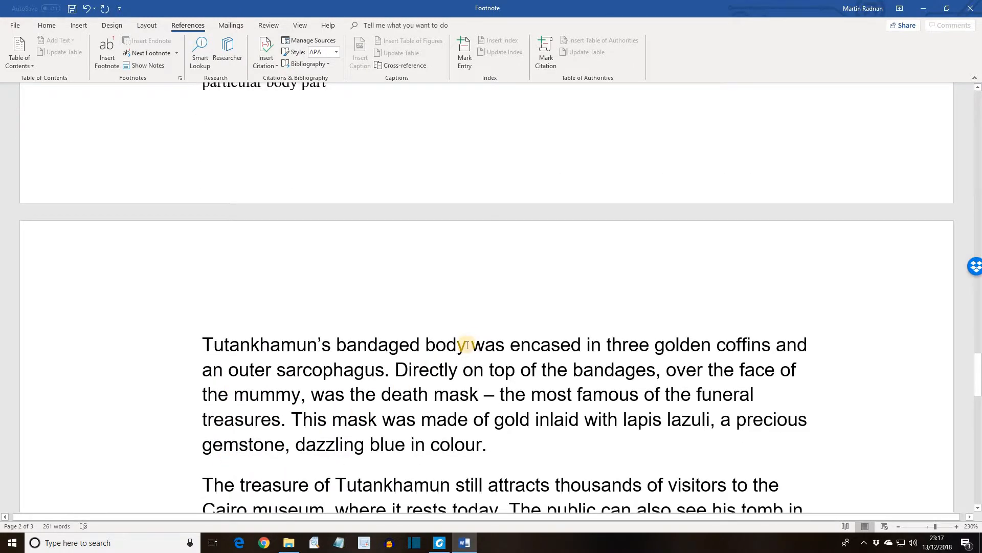
{"action": "left_click", "coordinate": [469, 341]}
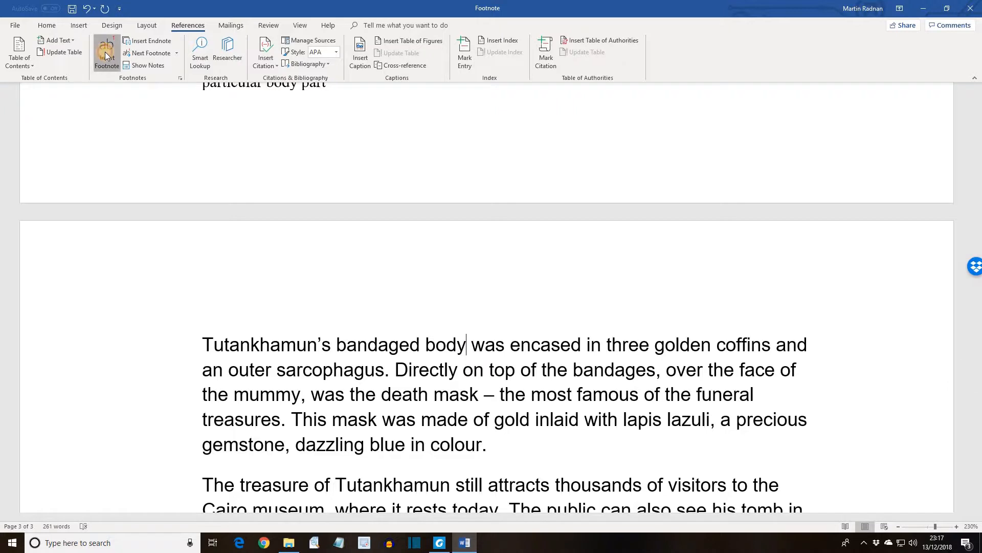
{"action": "left_click", "coordinate": [105, 51]}
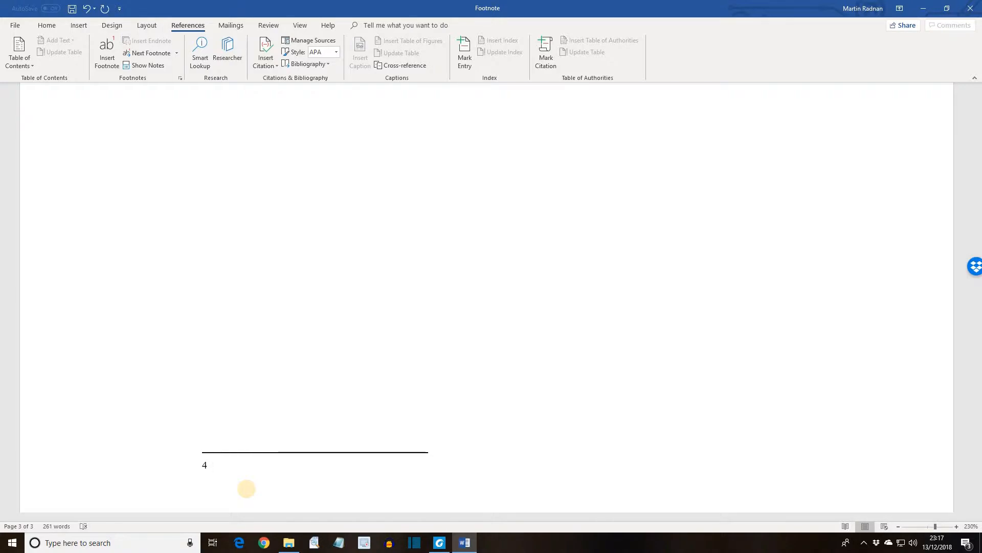
{"action": "type", "text": "Jewels and other precious items were found in the wrappings"}
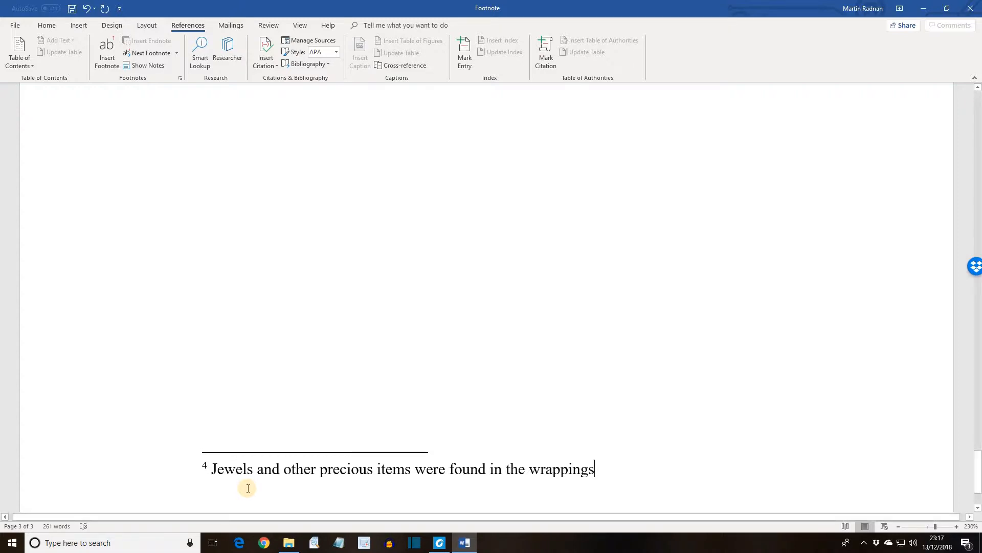
Step: Review the footnote reference marks in the text and their matching notes at the foot of each page throughout the document
{"action": "scroll", "coordinate": [248, 488], "scroll_direction": "up", "scroll_amount": 10}
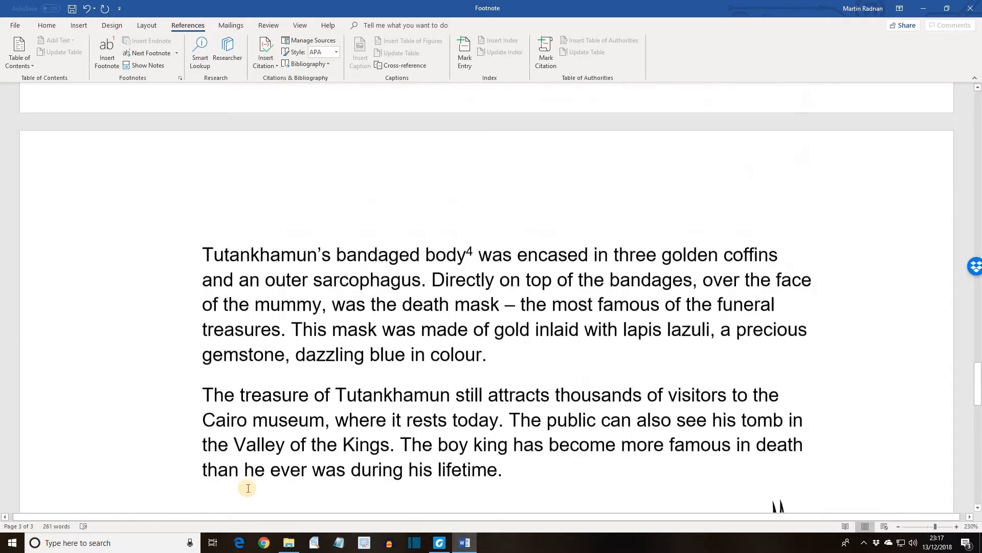
{"action": "scroll", "coordinate": [248, 488], "scroll_direction": "up", "scroll_amount": 15}
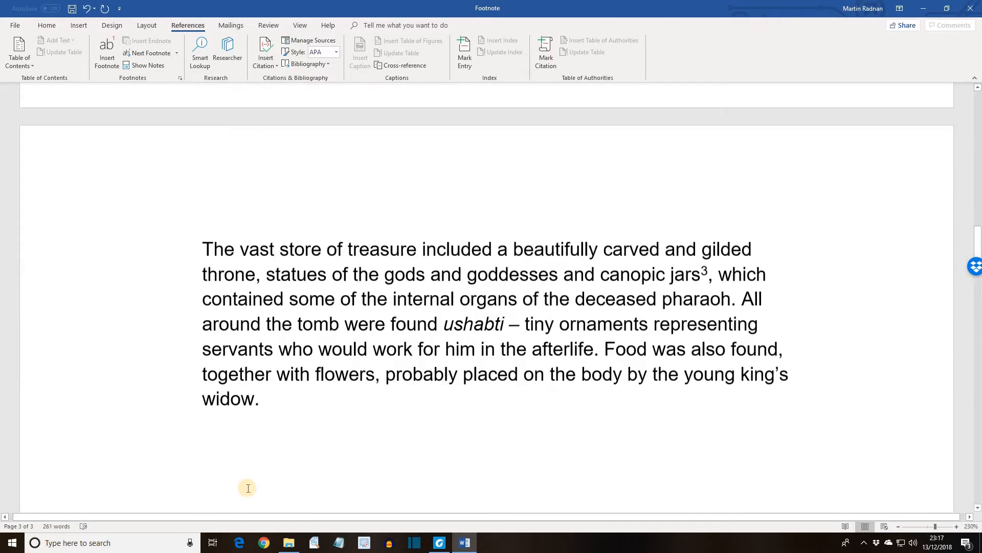
{"action": "scroll", "coordinate": [248, 488], "scroll_direction": "up", "scroll_amount": 15}
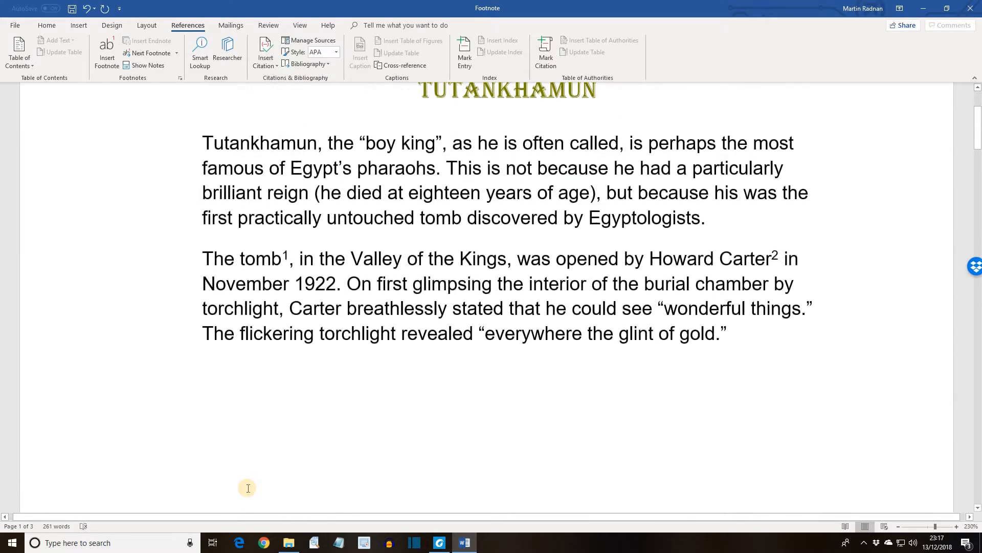
{"action": "scroll", "coordinate": [248, 487], "scroll_direction": "up", "scroll_amount": 3}
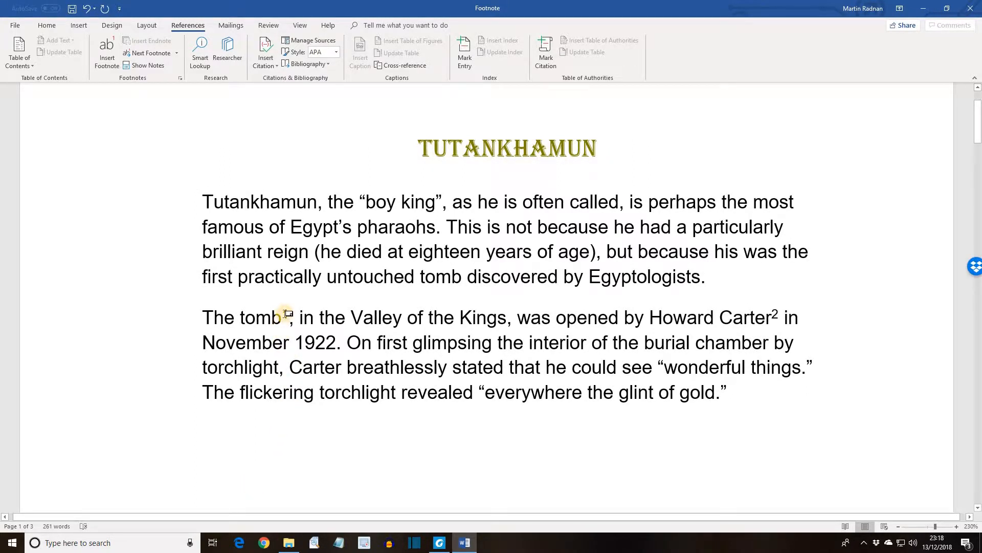
{"action": "mouse_move", "coordinate": [287, 314]}
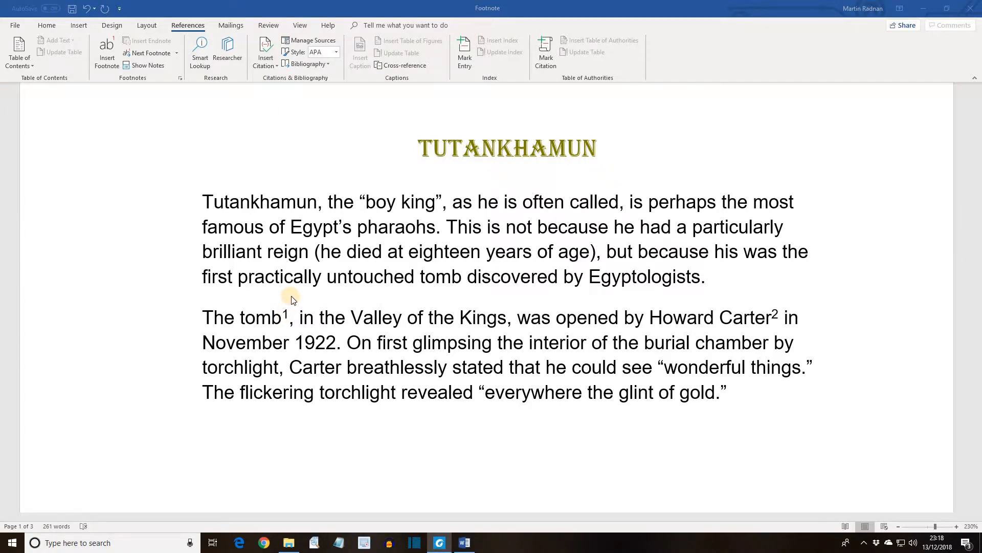
{"action": "scroll", "coordinate": [293, 299], "scroll_direction": "down", "scroll_amount": 2}
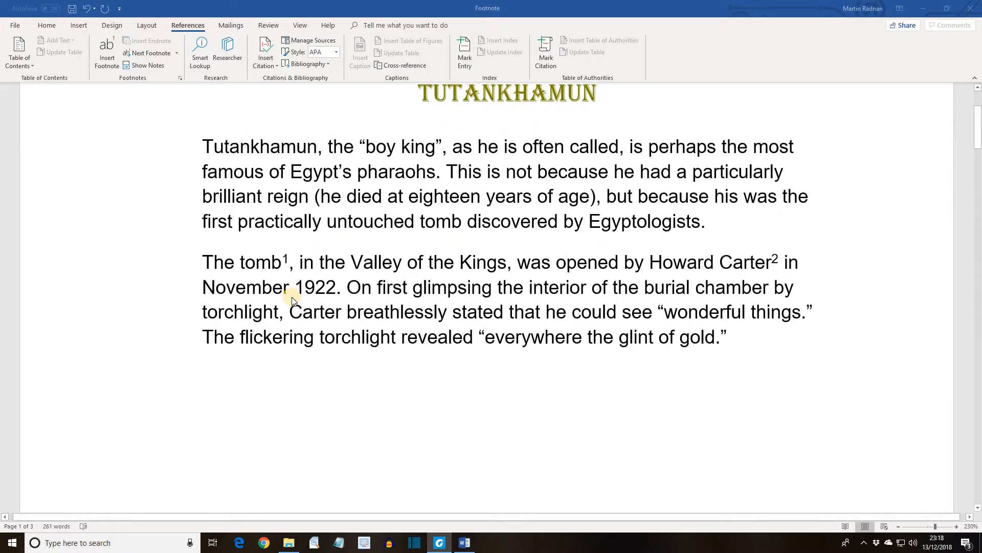
{"action": "scroll", "coordinate": [289, 292], "scroll_direction": "down", "scroll_amount": 9}
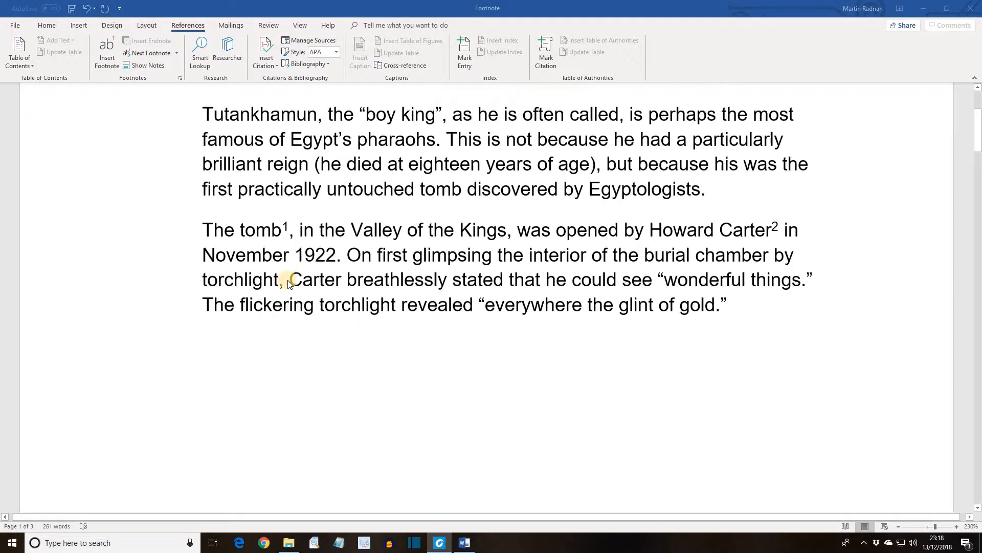
{"action": "scroll", "coordinate": [289, 288], "scroll_direction": "down", "scroll_amount": 3}
{"action": "scroll", "coordinate": [292, 313], "scroll_direction": "down", "scroll_amount": 3}
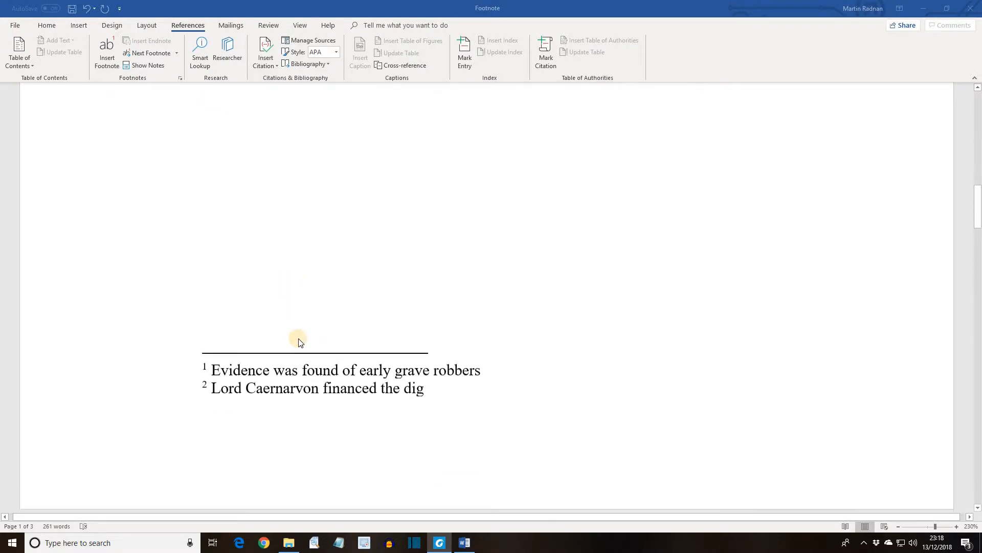
{"action": "scroll", "coordinate": [298, 340], "scroll_direction": "down", "scroll_amount": 7}
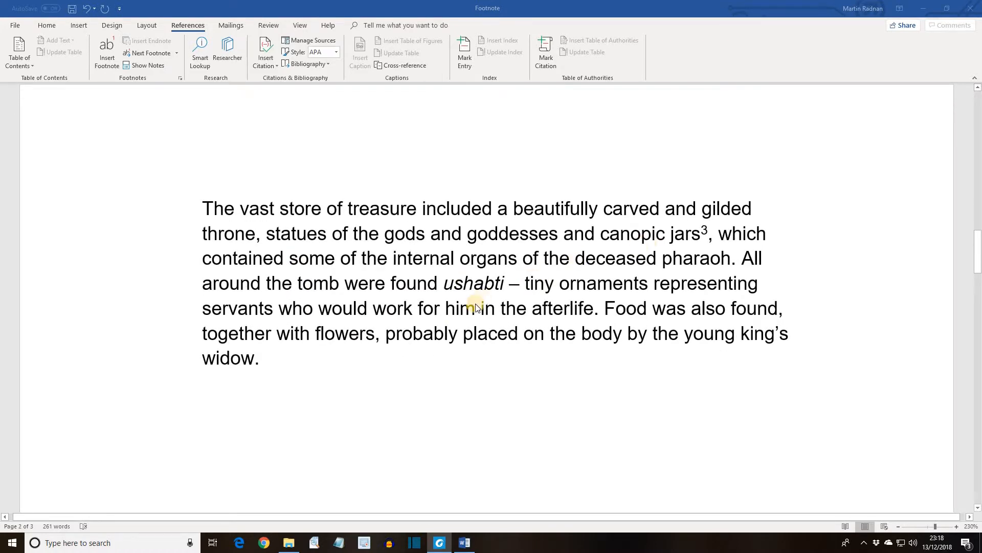
{"action": "scroll", "coordinate": [471, 320], "scroll_direction": "down", "scroll_amount": 8}
{"action": "scroll", "coordinate": [472, 323], "scroll_direction": "up", "scroll_amount": 6}
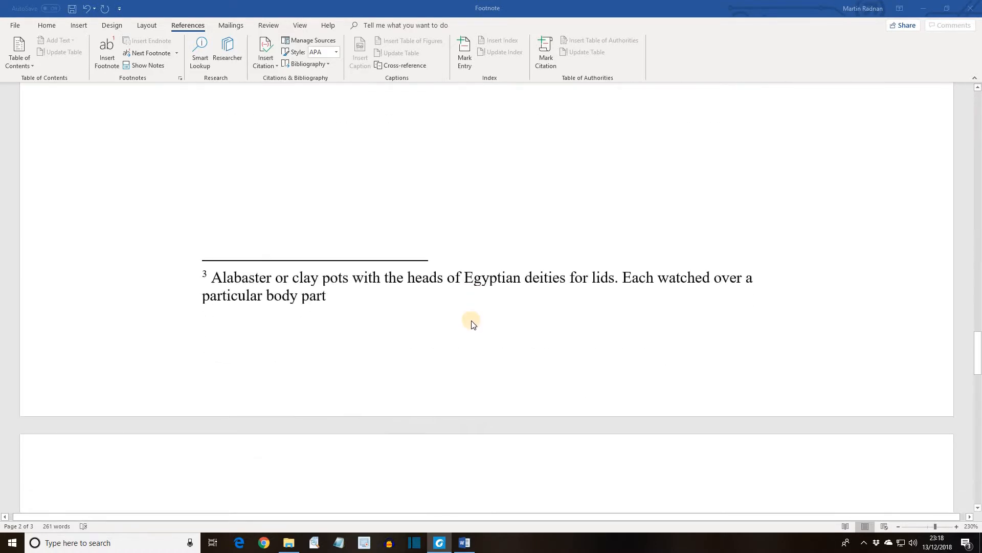
{"action": "scroll", "coordinate": [490, 324], "scroll_direction": "down", "scroll_amount": 1}
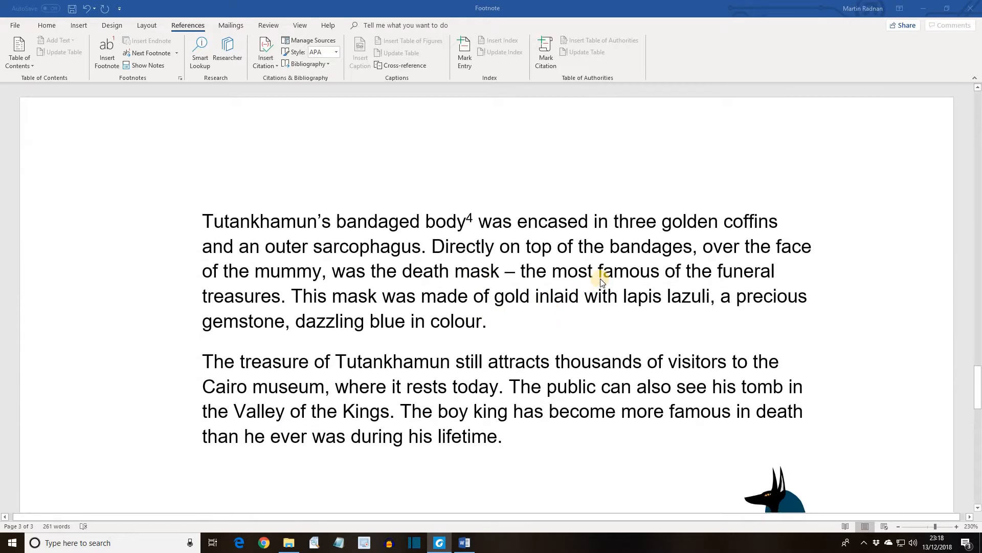
{"action": "scroll", "coordinate": [435, 297], "scroll_direction": "down", "scroll_amount": 12}
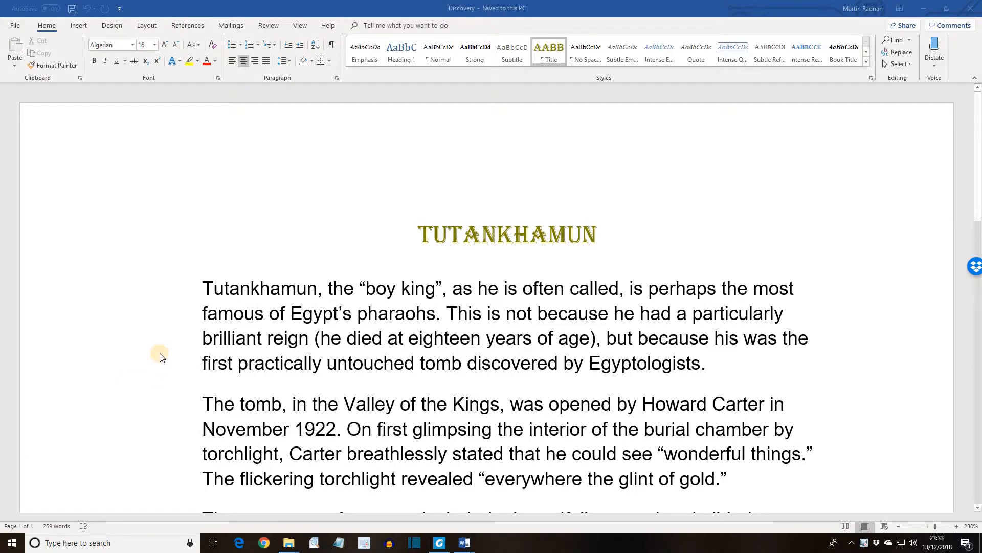
Step: Insert page breaks before the paragraphs beginning "The vast store of treasure" and "Tutankhamun's bandaged body"
{"action": "scroll", "coordinate": [161, 353], "scroll_direction": "down", "scroll_amount": 1}
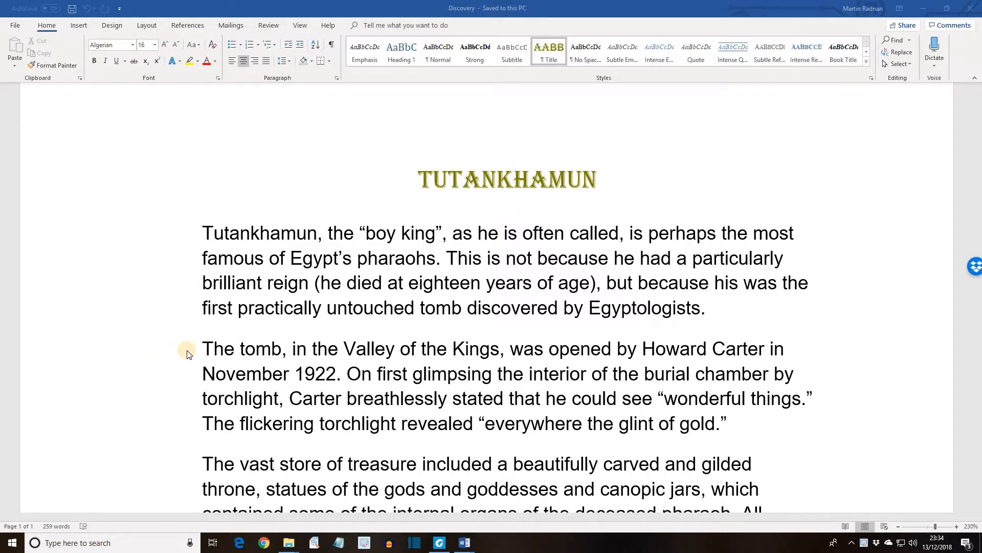
{"action": "left_click", "coordinate": [208, 465]}
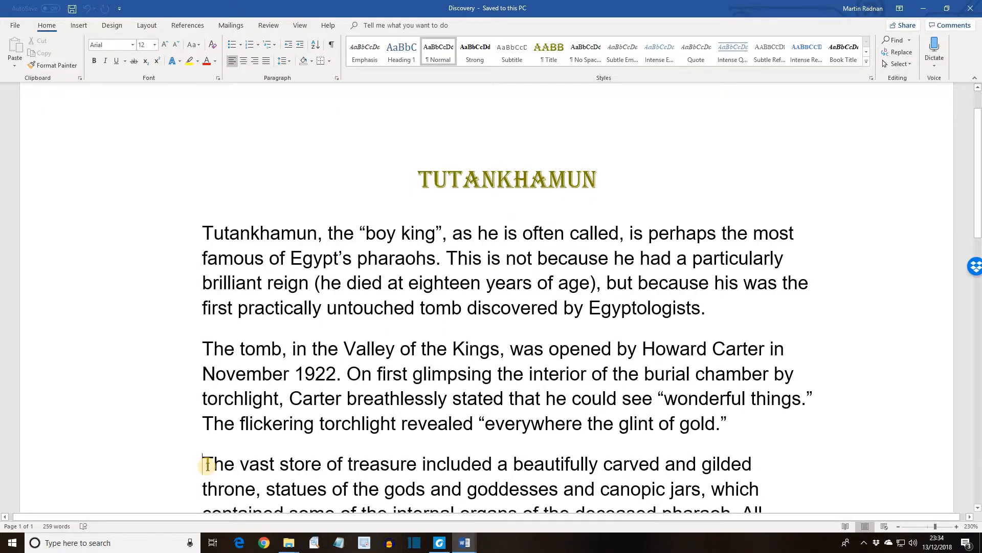
{"action": "key", "text": "ctrl+Return"}
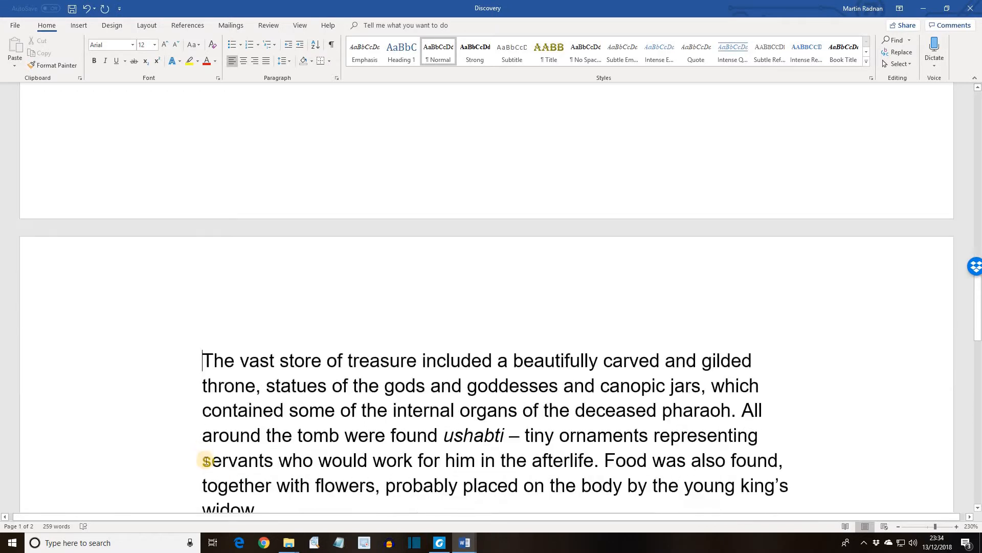
{"action": "scroll", "coordinate": [204, 450], "scroll_direction": "down", "scroll_amount": 3}
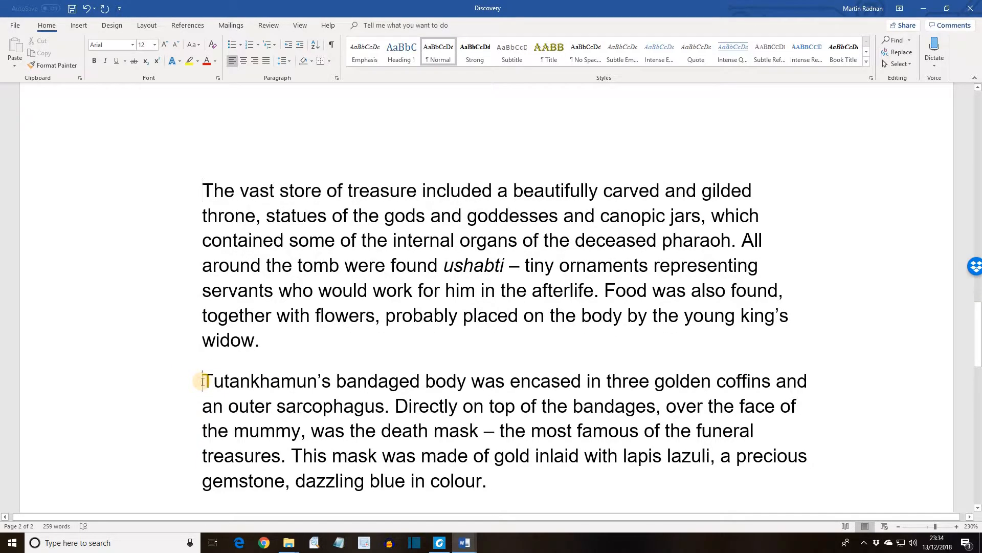
{"action": "left_click", "coordinate": [203, 381]}
{"action": "key", "text": "ctrl+Return"}
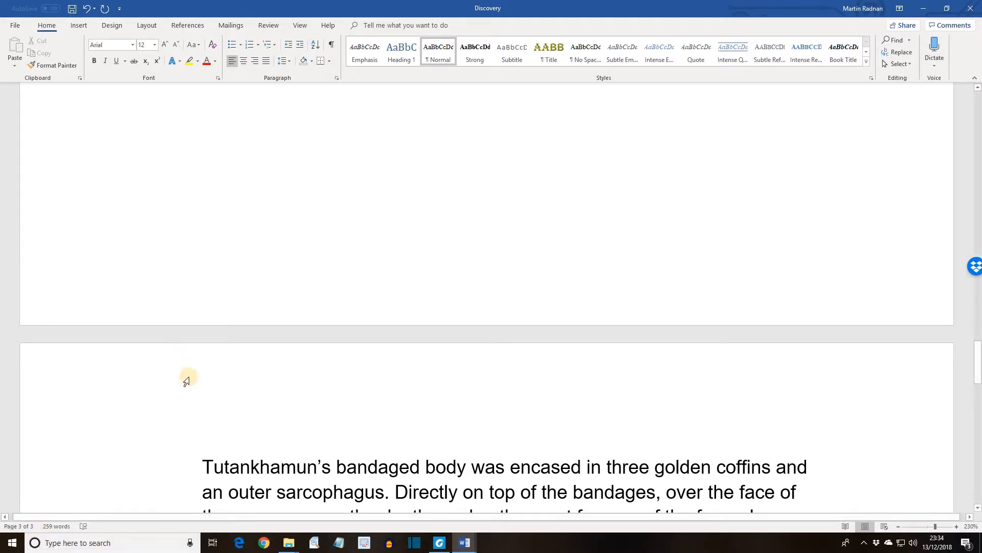
Step: Insert an endnote after "The tomb" in the second paragraph, reading "Evidence was found of early grave robbers"
{"action": "scroll", "coordinate": [187, 381], "scroll_direction": "up", "scroll_amount": 15}
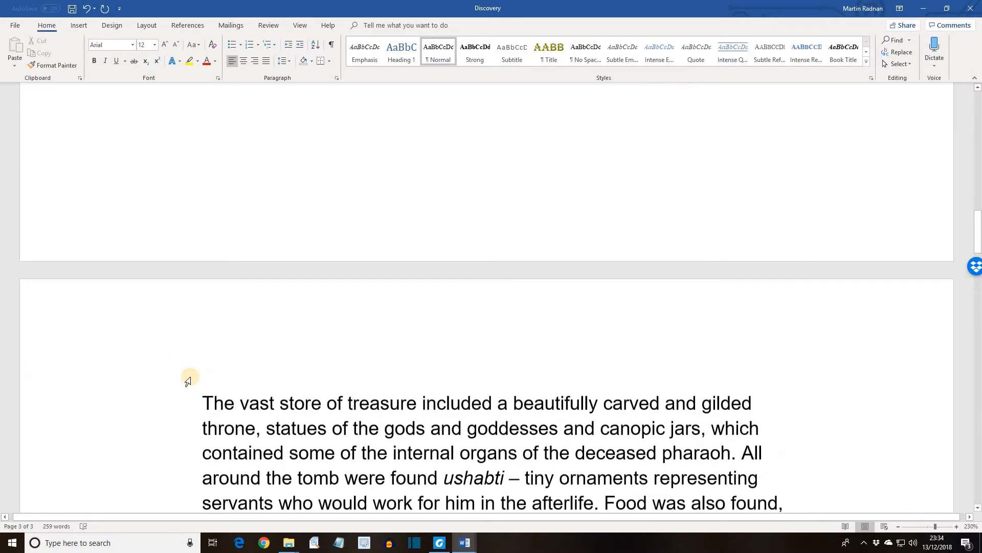
{"action": "scroll", "coordinate": [188, 381], "scroll_direction": "up", "scroll_amount": 20}
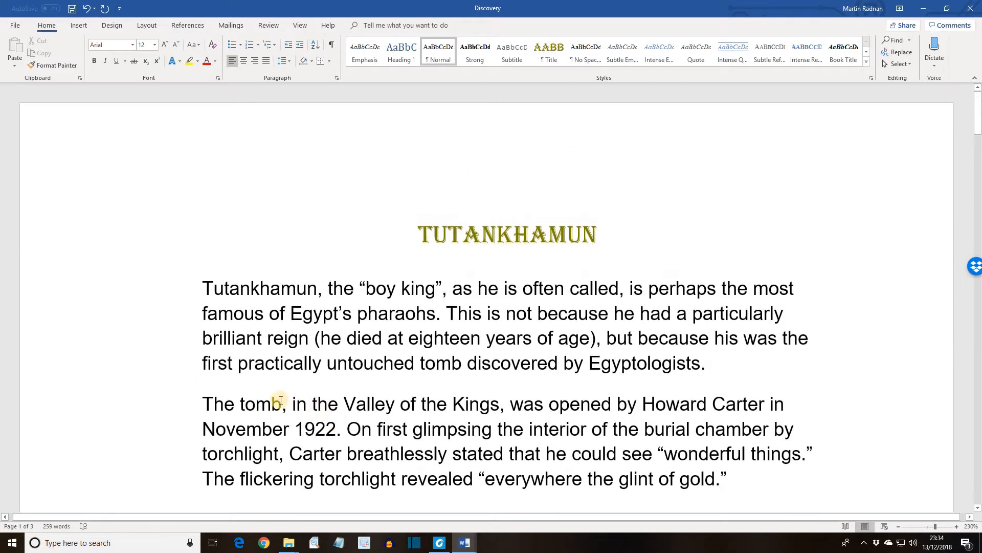
{"action": "left_click", "coordinate": [281, 403]}
{"action": "left_click", "coordinate": [183, 27]}
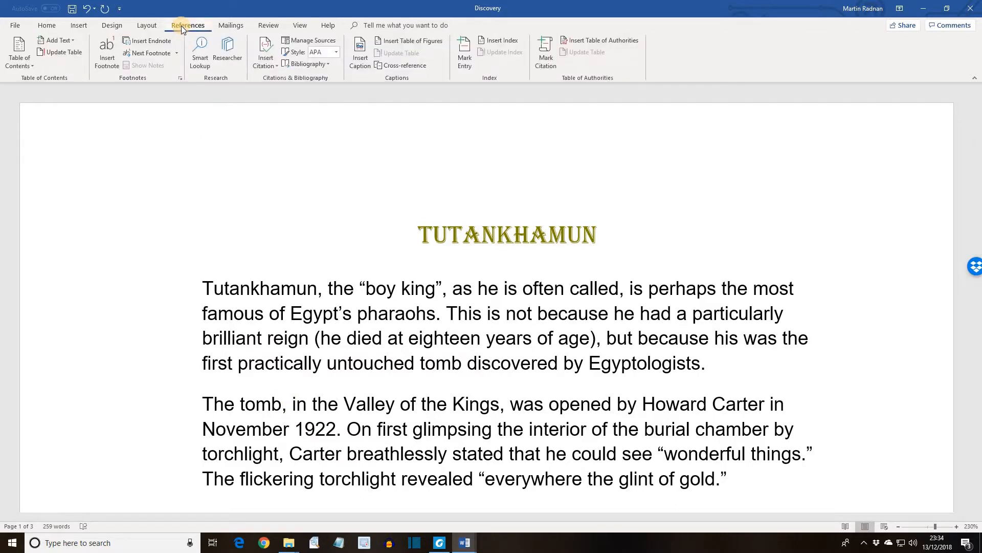
{"action": "left_click", "coordinate": [148, 42]}
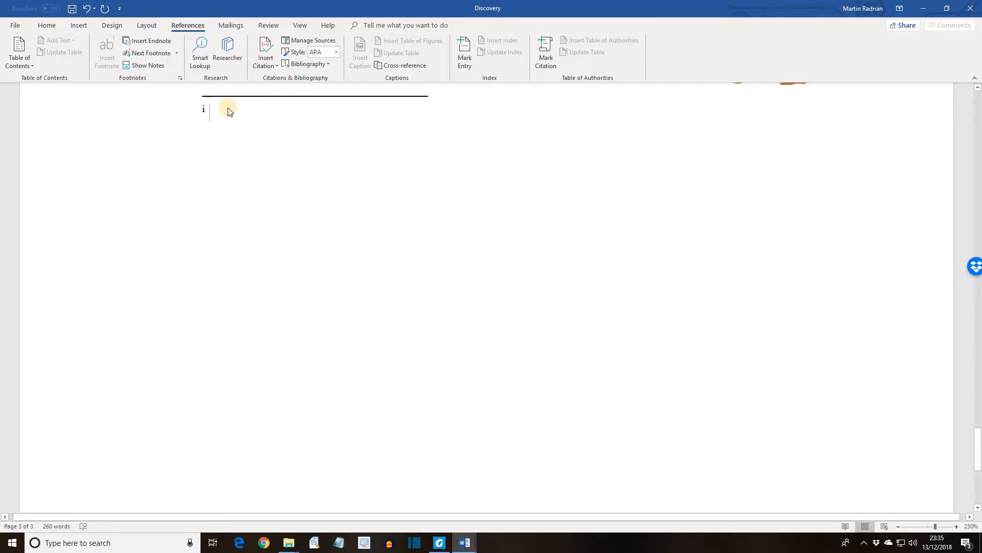
{"action": "type", "text": "Evi"}
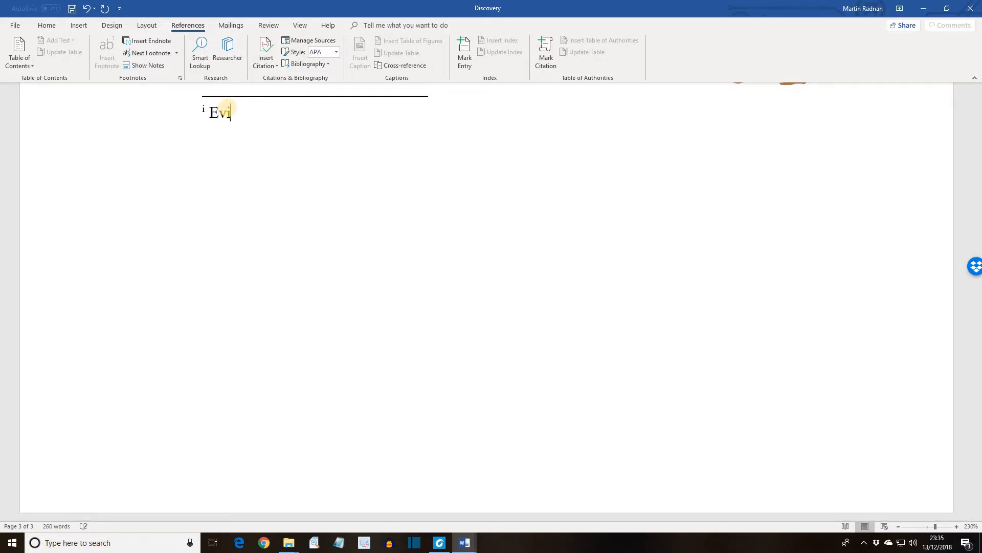
{"action": "type", "text": "dence was found of early grave robbers"}
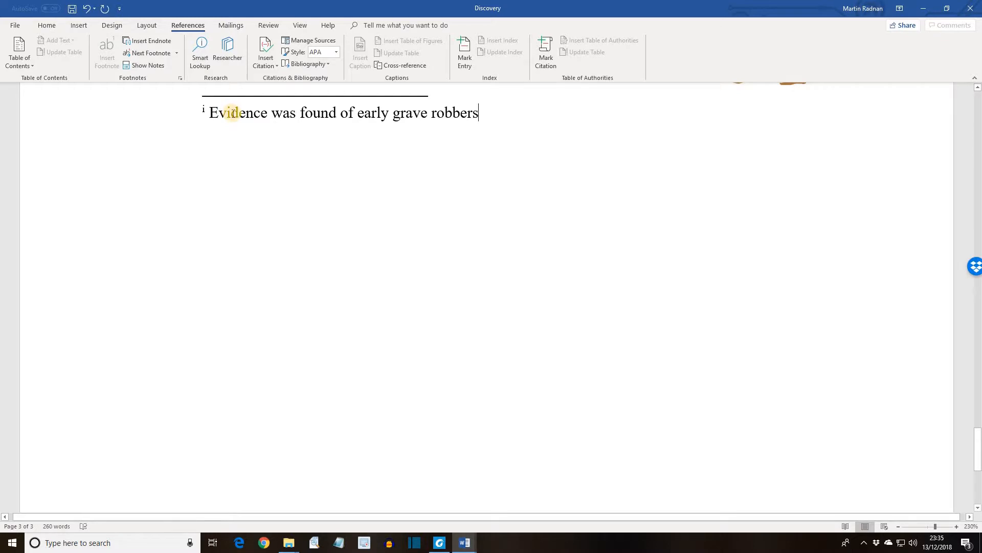
Step: Insert an endnote after "Howard Carter" in the second paragraph, reading "Lord Caernarvon financed the dig"
{"action": "scroll", "coordinate": [233, 113], "scroll_direction": "up", "scroll_amount": 5}
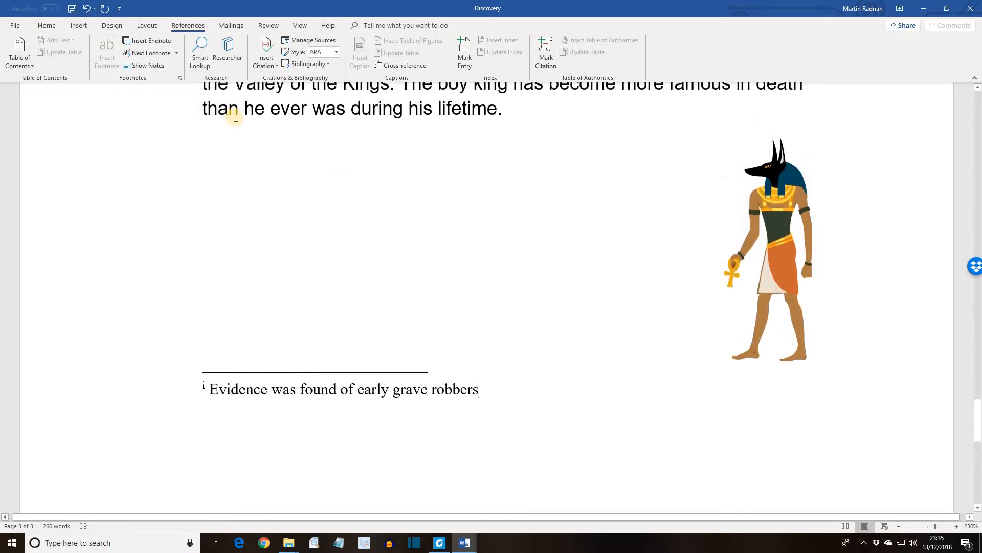
{"action": "scroll", "coordinate": [236, 117], "scroll_direction": "up", "scroll_amount": 10}
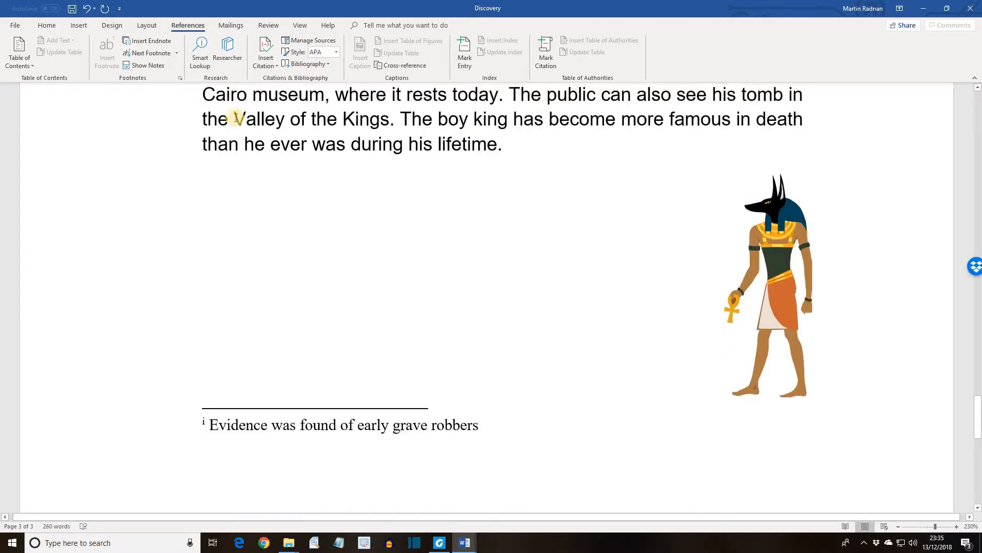
{"action": "scroll", "coordinate": [235, 122], "scroll_direction": "up", "scroll_amount": 8}
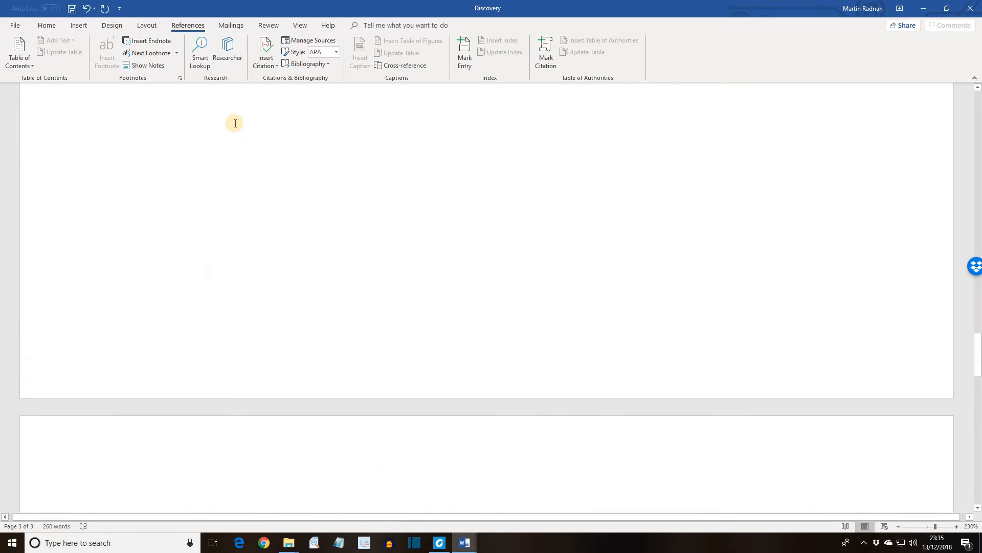
{"action": "scroll", "coordinate": [236, 126], "scroll_direction": "up", "scroll_amount": 10}
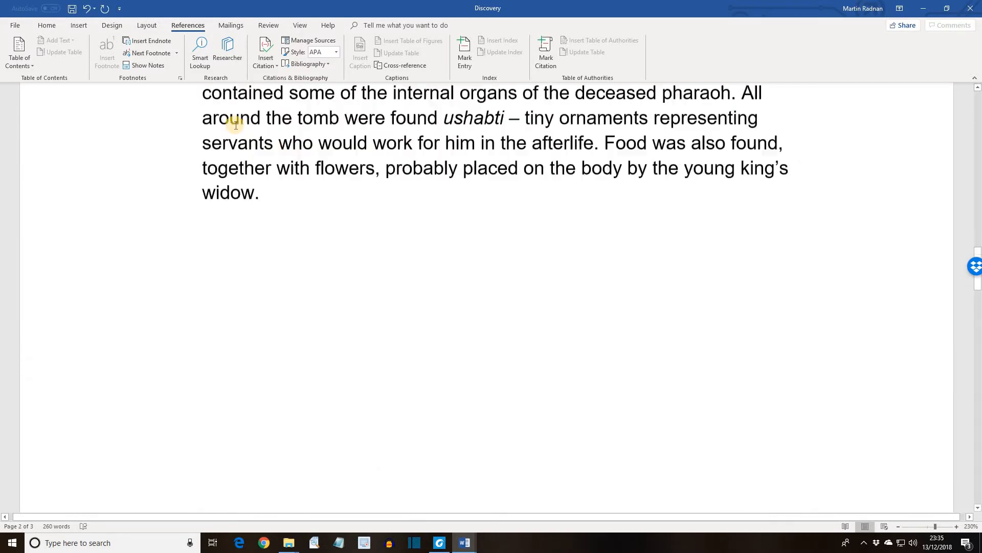
{"action": "scroll", "coordinate": [237, 128], "scroll_direction": "up", "scroll_amount": 5}
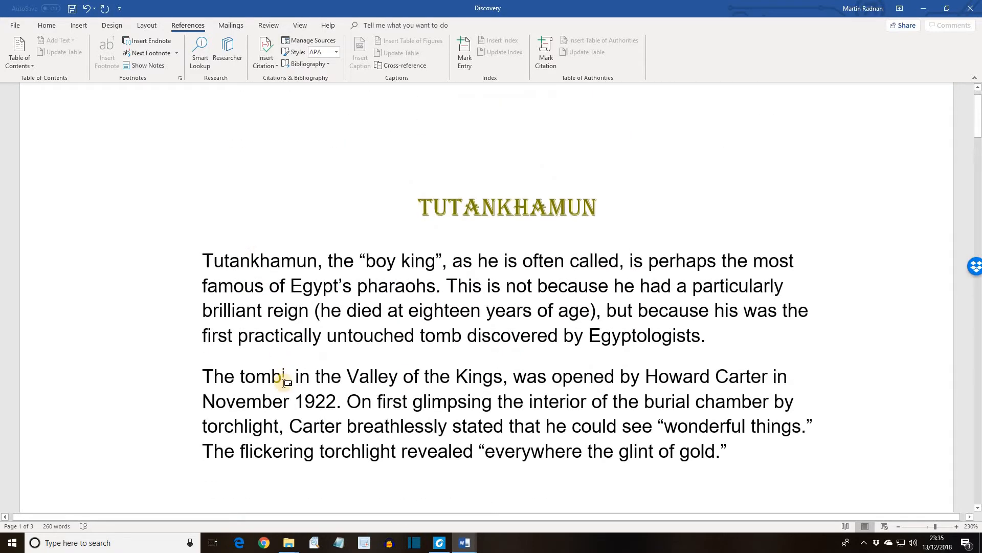
{"action": "mouse_move", "coordinate": [286, 380]}
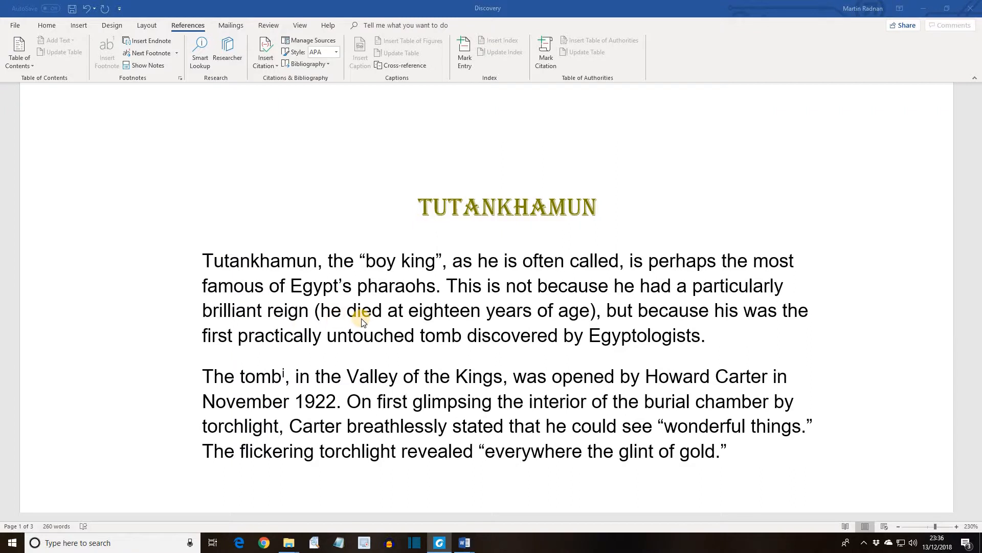
{"action": "left_click", "coordinate": [769, 377]}
{"action": "double_click", "coordinate": [769, 378]}
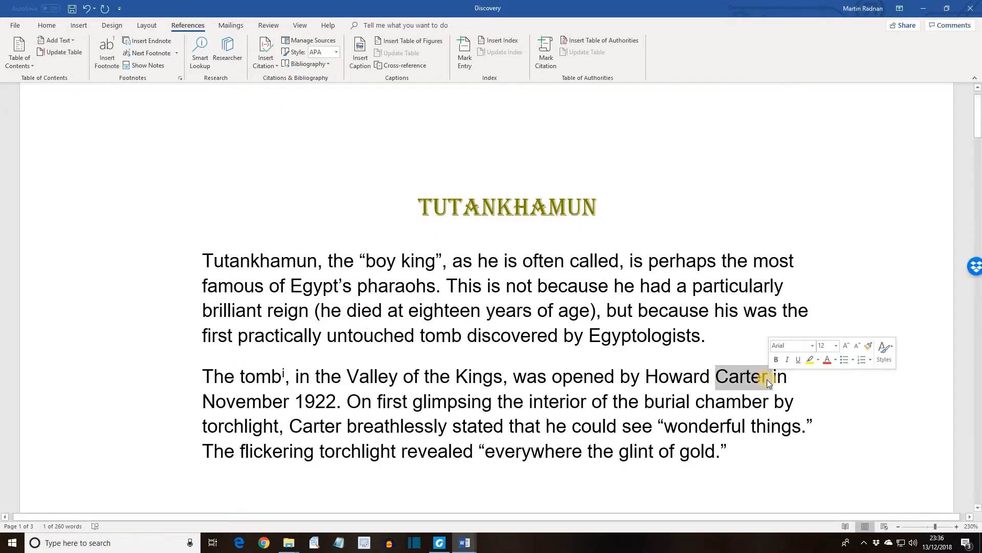
{"action": "left_click", "coordinate": [767, 379]}
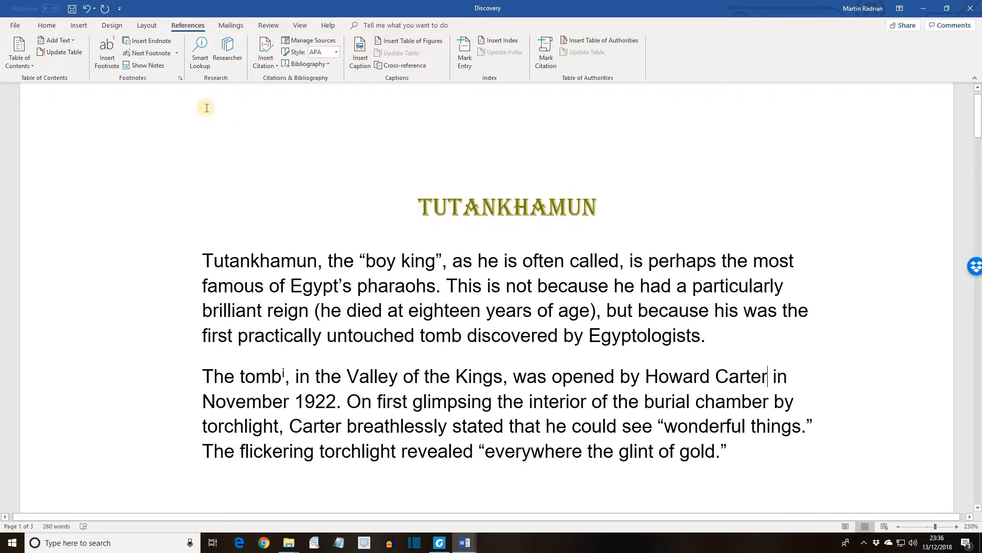
{"action": "left_click", "coordinate": [145, 41]}
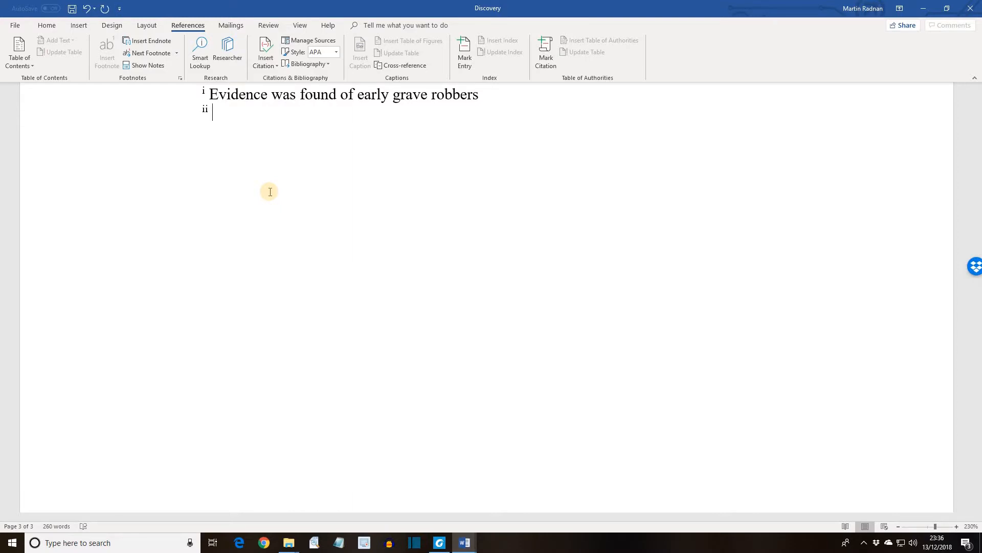
{"action": "type", "text": "Lord"}
{"action": "type", "text": "Caernarvon financed the dig"}
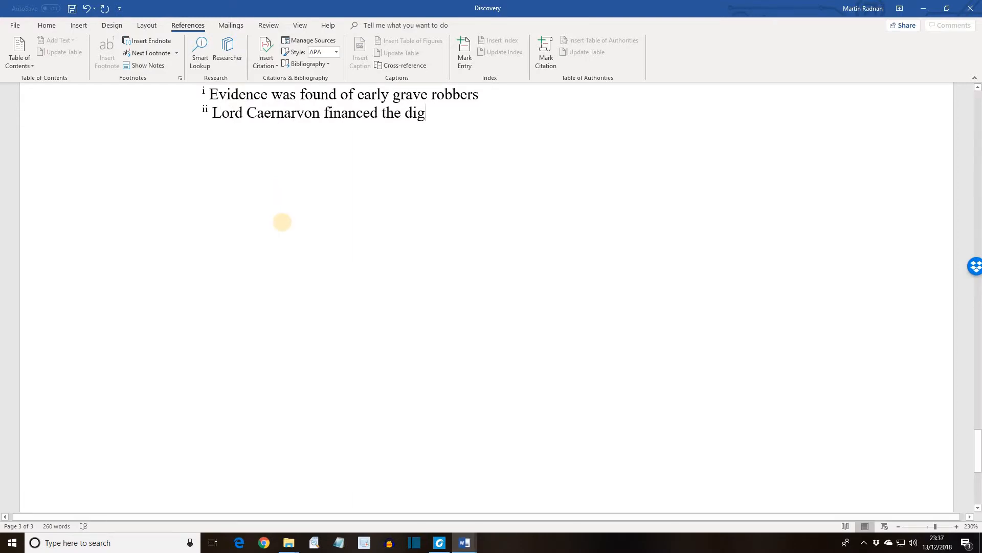
Step: Insert an endnote after "canopic jars" reading "Alabaster or clay pots with the heads of Egyptian deities for lids. Each watched over a particular body part"
{"action": "scroll", "coordinate": [283, 222], "scroll_direction": "up", "scroll_amount": 4}
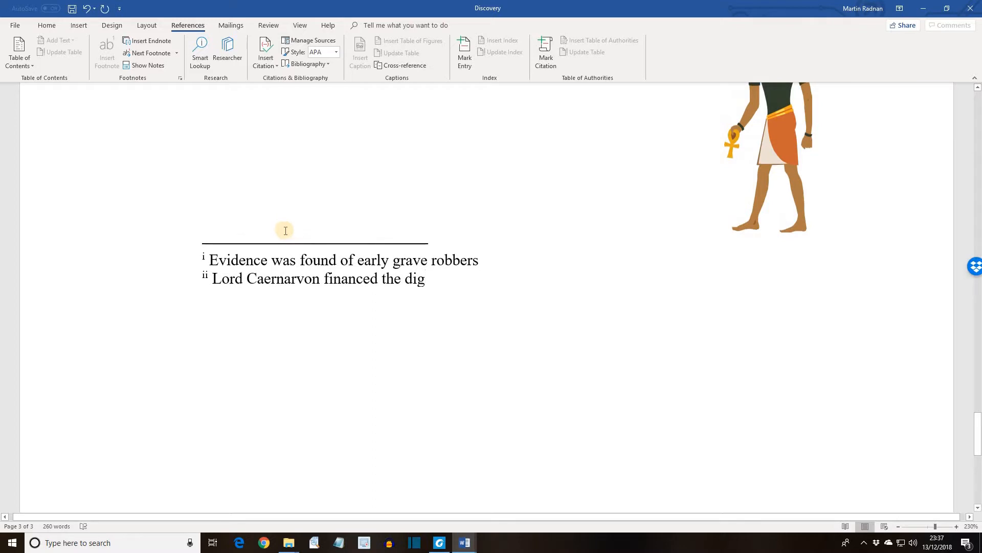
{"action": "scroll", "coordinate": [285, 230], "scroll_direction": "up", "scroll_amount": 5}
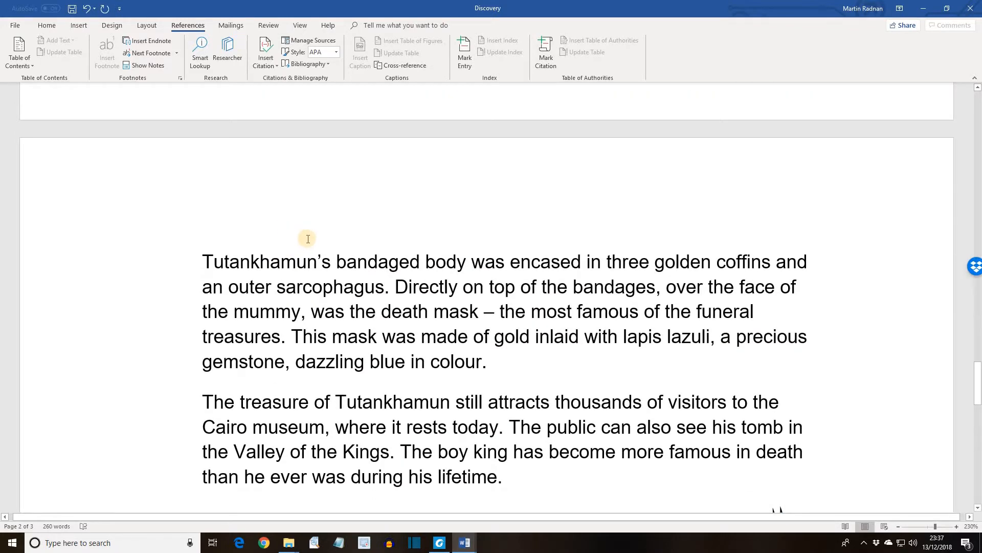
{"action": "scroll", "coordinate": [308, 239], "scroll_direction": "up", "scroll_amount": 10}
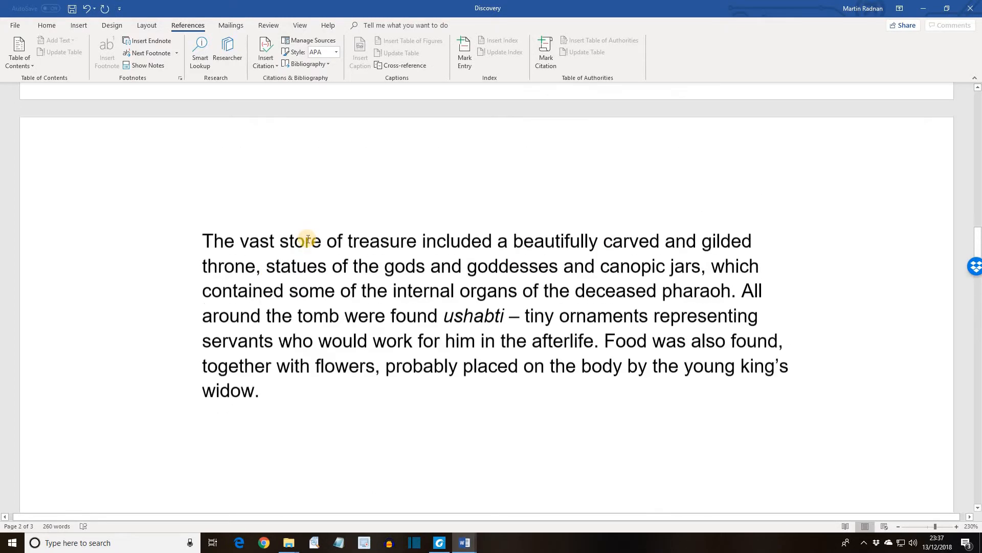
{"action": "left_click", "coordinate": [701, 275]}
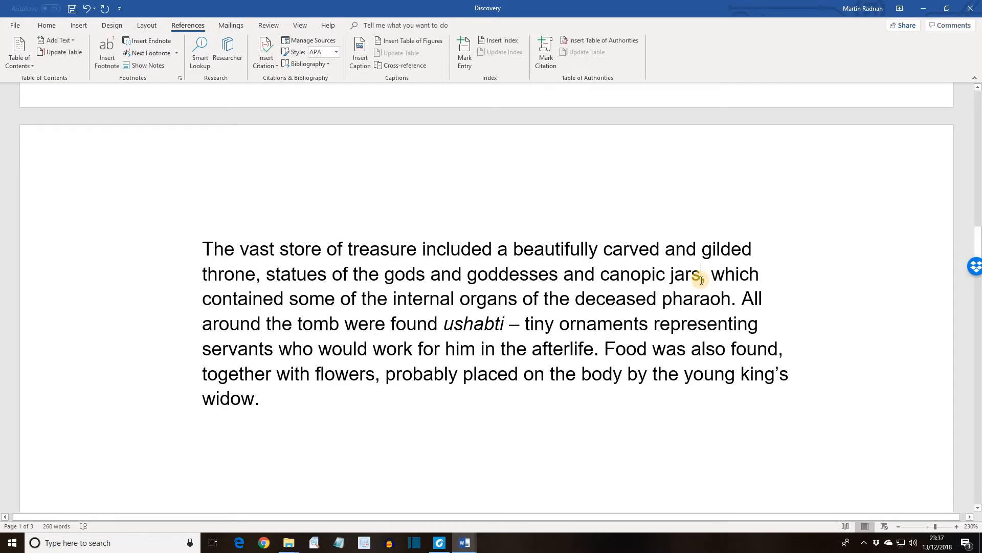
{"action": "left_click", "coordinate": [145, 41]}
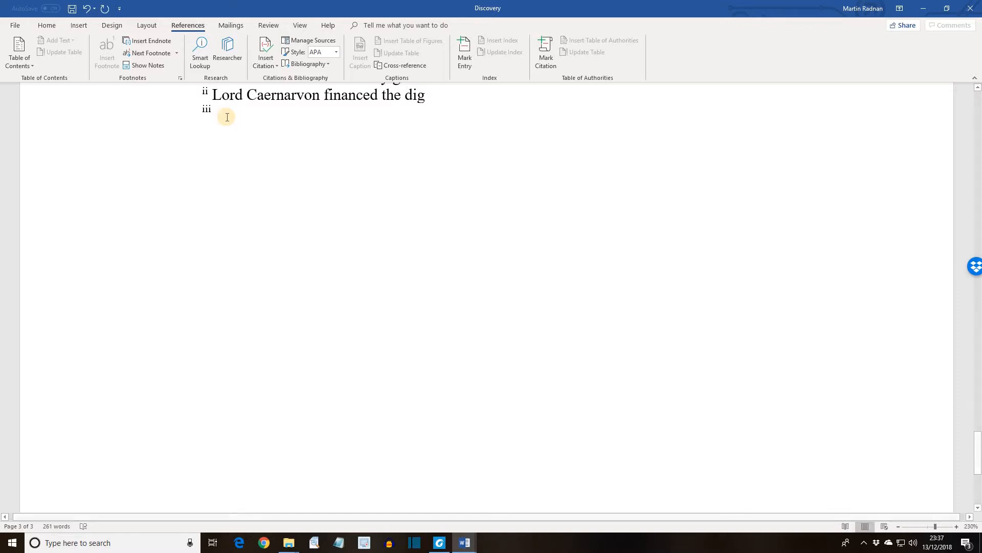
{"action": "type", "text": "Alabas"}
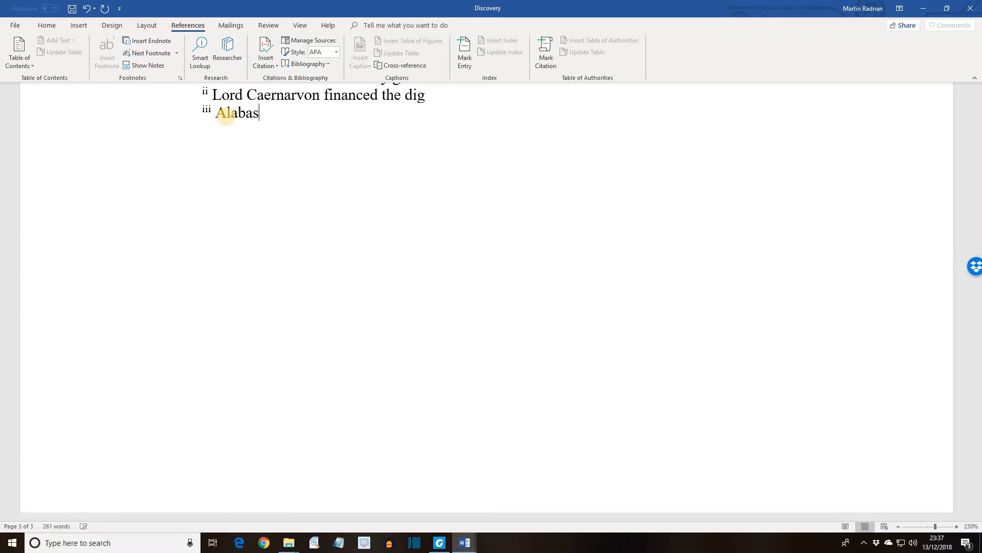
{"action": "type", "text": "ter or clay pots with the heads of Egyptian deities for lids. "}
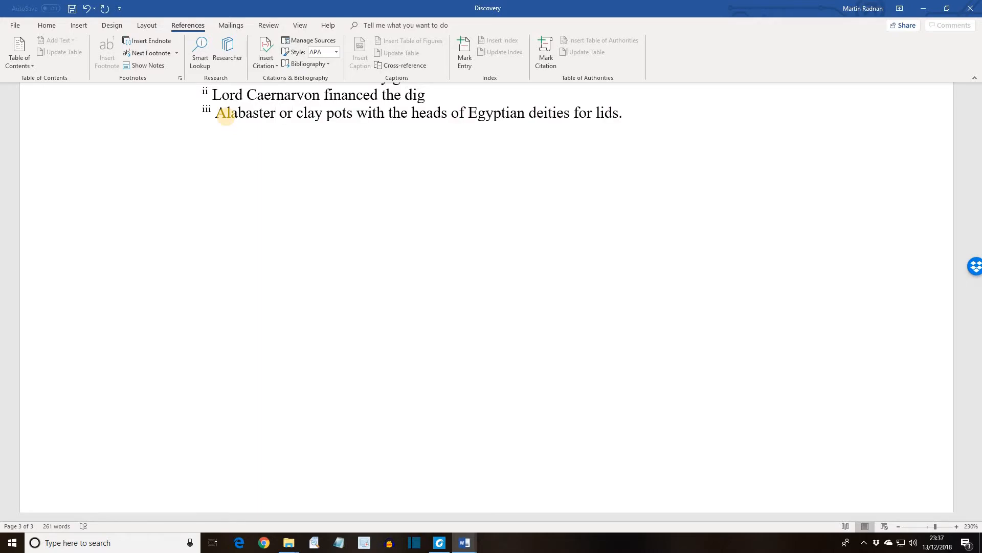
{"action": "type", "text": "Each watched over a particular body part"}
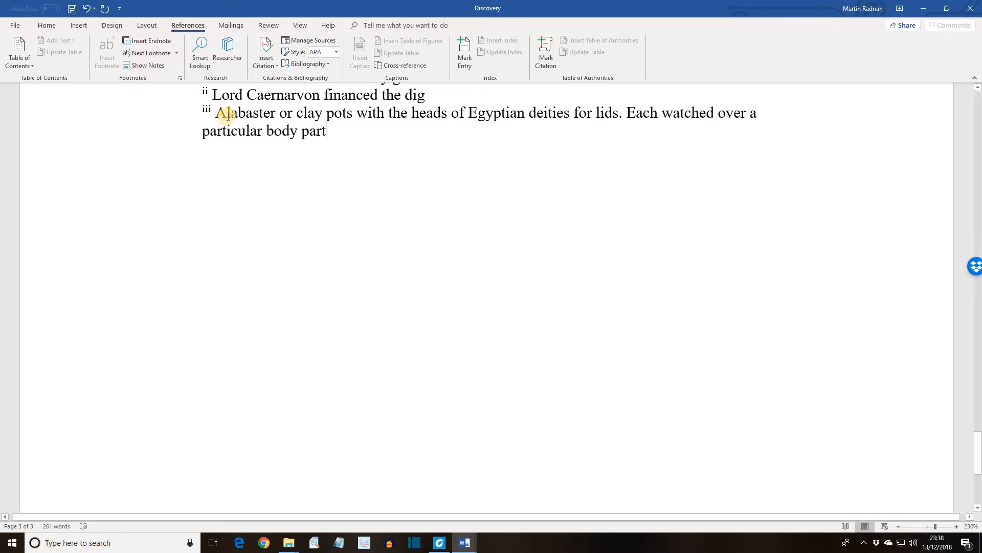
Step: Insert an endnote after "Tutankhamun's bandaged body", reading "Jewels and other precious items were found in the wrappings"
{"action": "scroll", "coordinate": [229, 116], "scroll_direction": "up", "scroll_amount": 10}
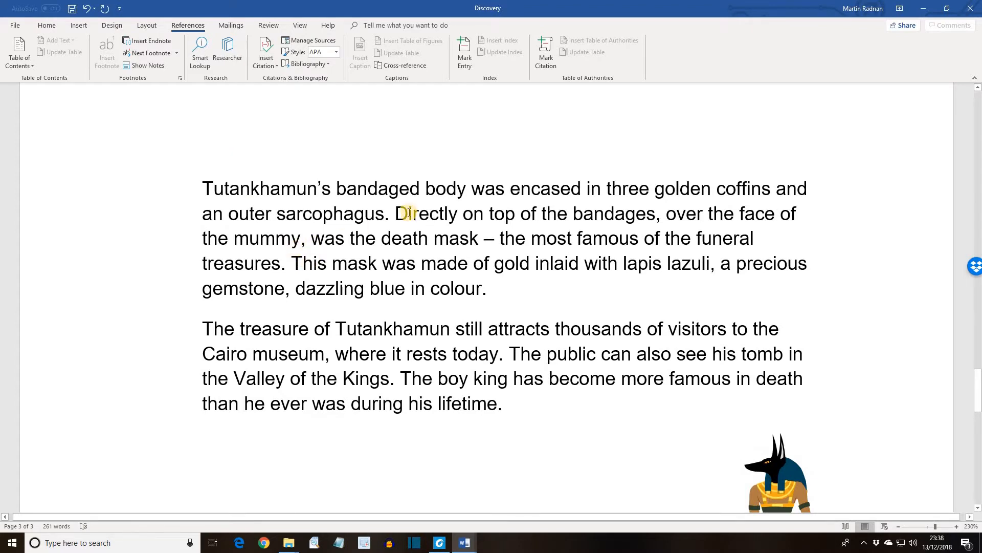
{"action": "left_click", "coordinate": [147, 40]}
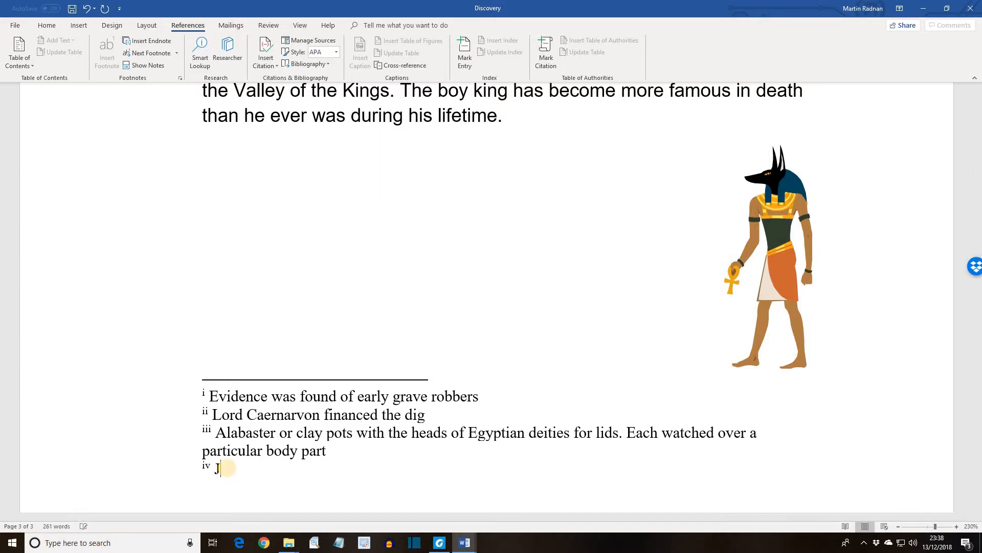
{"action": "type", "text": "Jewels"}
{"action": "type", "text": "and other precious items were found in the wrappings"}
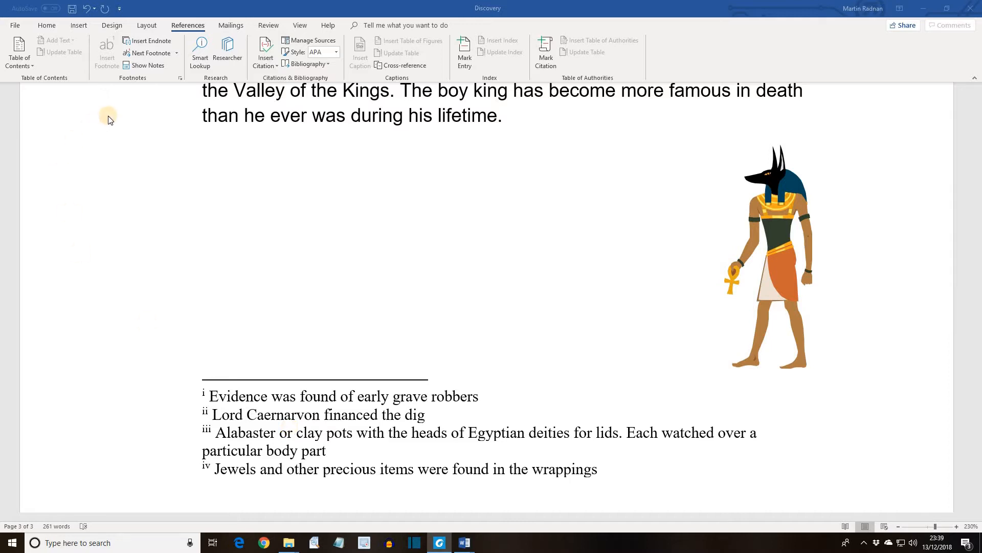
Step: Convert all endnotes in the document to footnotes
{"action": "left_click", "coordinate": [179, 78]}
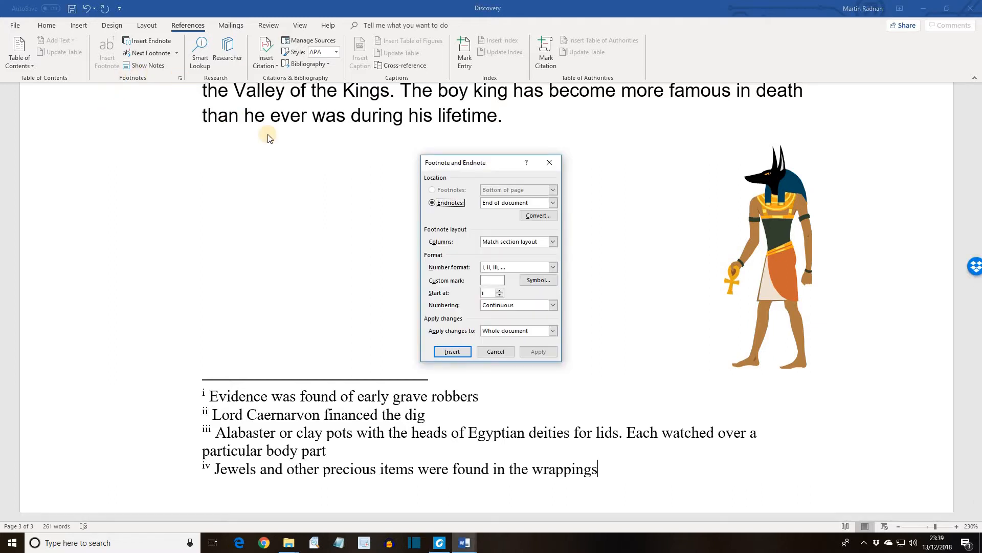
{"action": "left_click", "coordinate": [547, 219]}
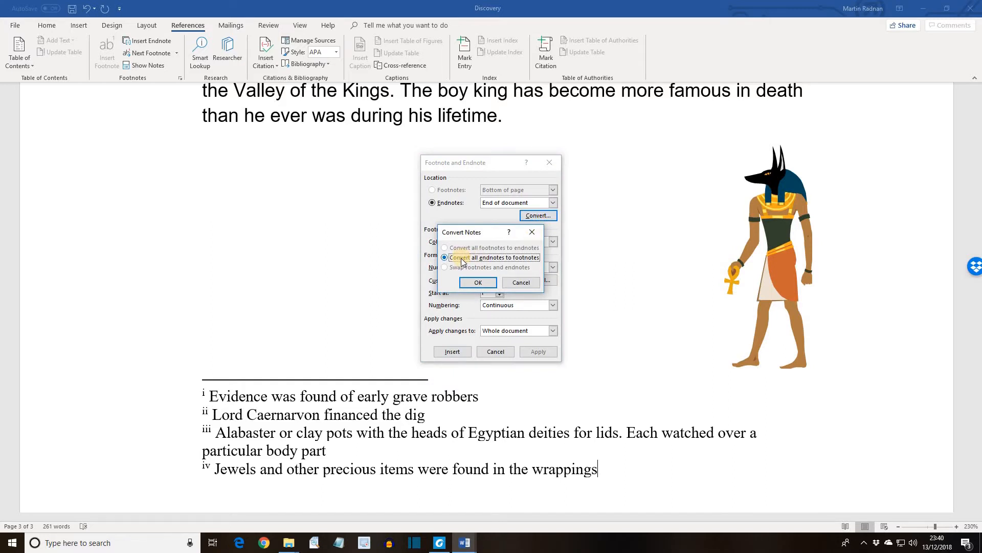
{"action": "left_click", "coordinate": [478, 283]}
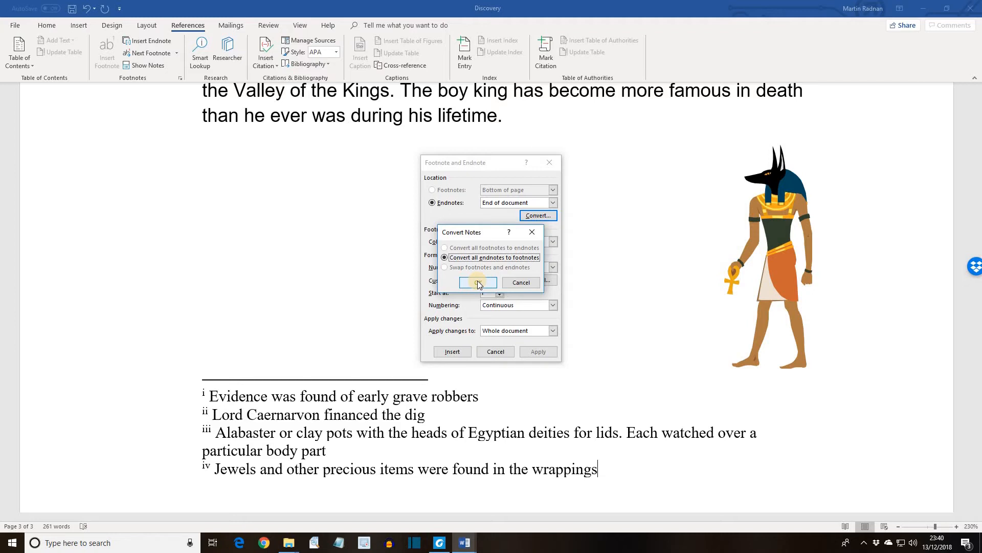
Step: Apply the conversion of all endnotes to footnotes and review the note references and footnotes on the first page
{"action": "left_click", "coordinate": [478, 282]}
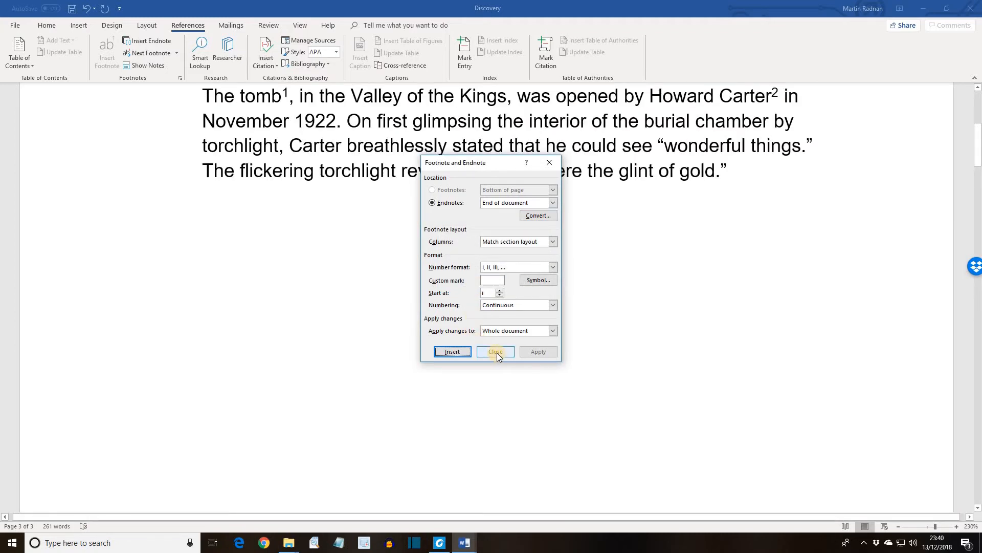
{"action": "left_click", "coordinate": [496, 352]}
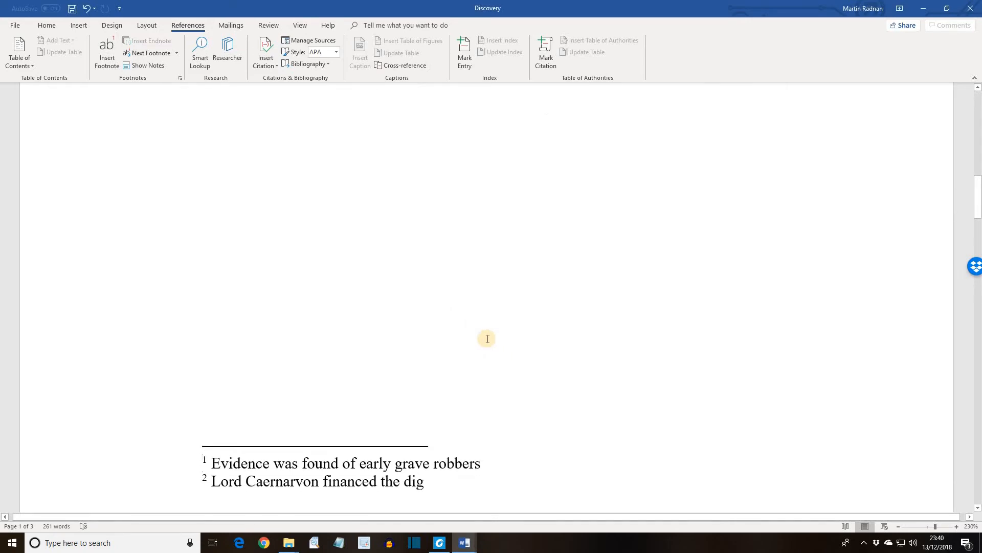
{"action": "scroll", "coordinate": [487, 339], "scroll_direction": "up", "scroll_amount": 10}
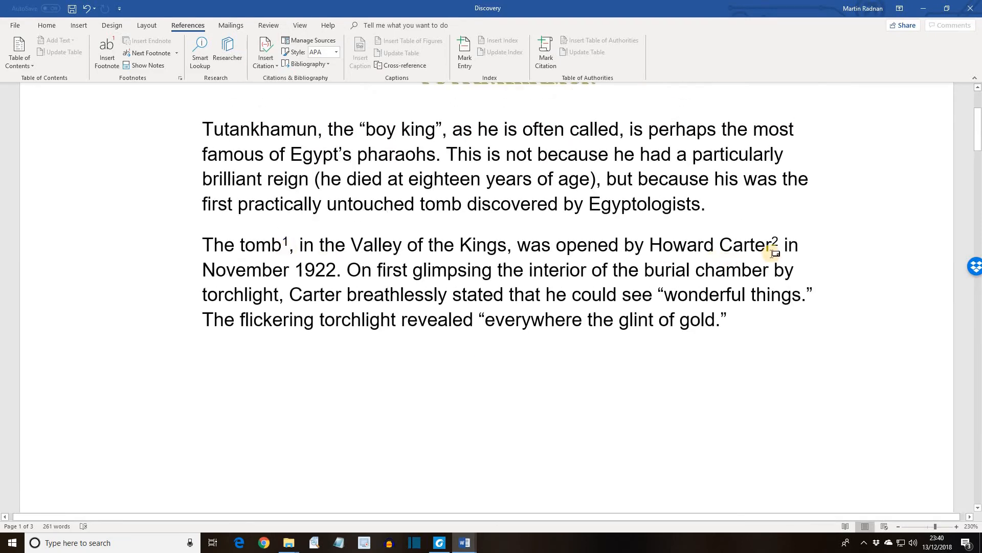
{"action": "scroll", "coordinate": [712, 279], "scroll_direction": "down", "scroll_amount": 6}
{"action": "scroll", "coordinate": [713, 279], "scroll_direction": "down", "scroll_amount": 3}
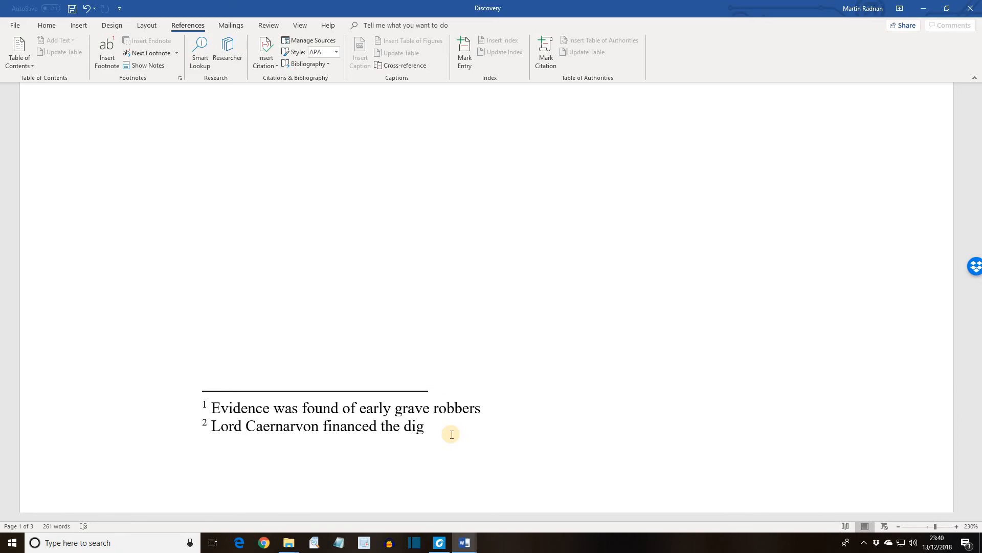
Step: Convert all footnotes in the whole document back to endnotes and review them at the end of the document
{"action": "left_click", "coordinate": [181, 79]}
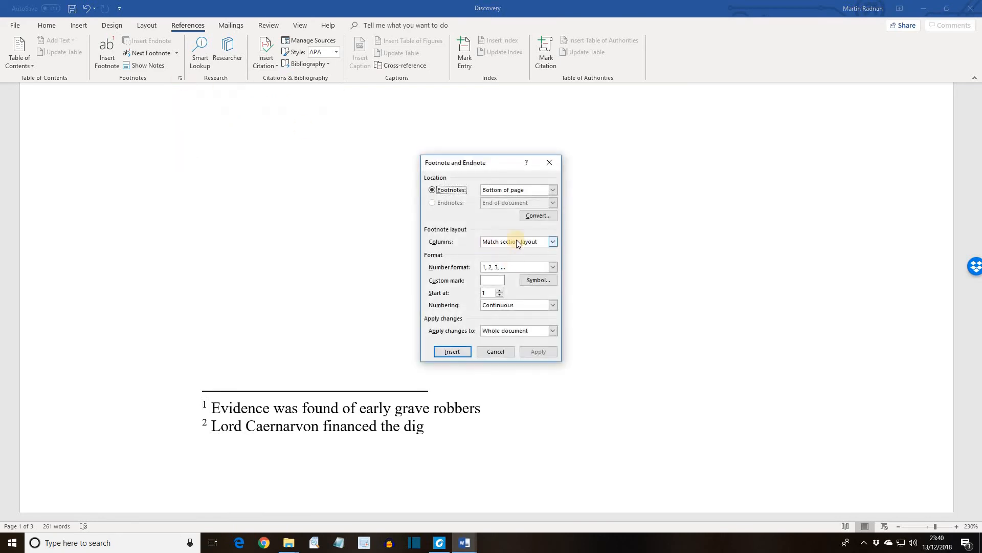
{"action": "left_click", "coordinate": [535, 215]}
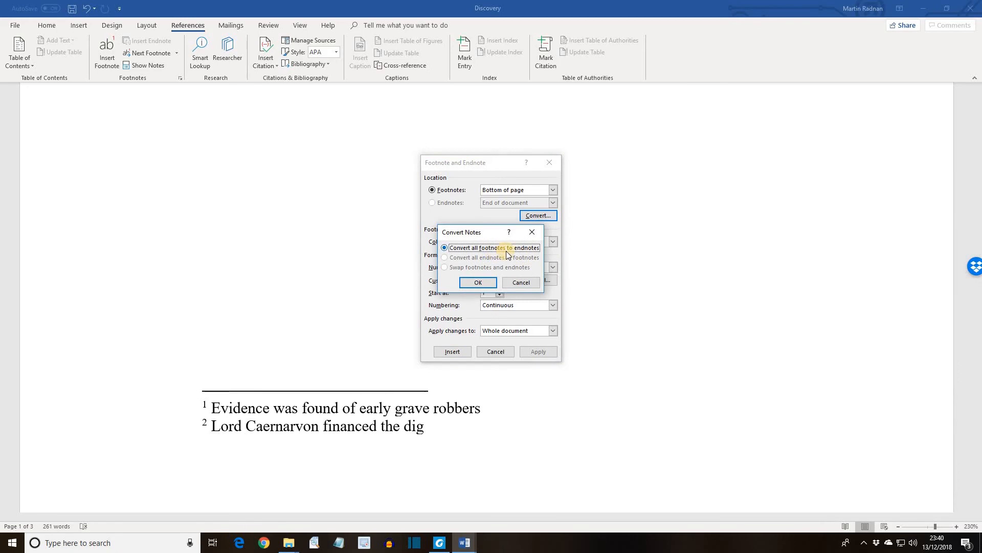
{"action": "left_click", "coordinate": [490, 284]}
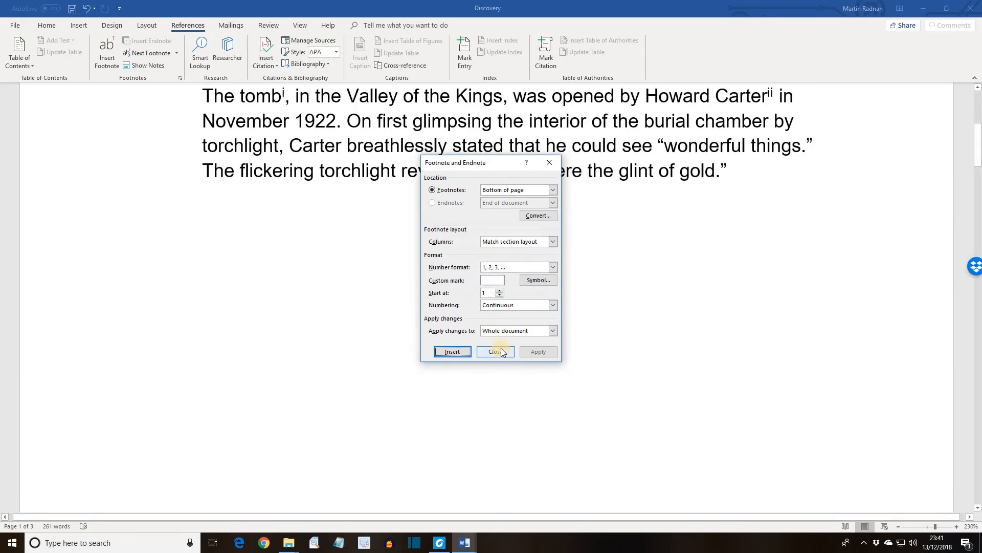
{"action": "left_click", "coordinate": [495, 351]}
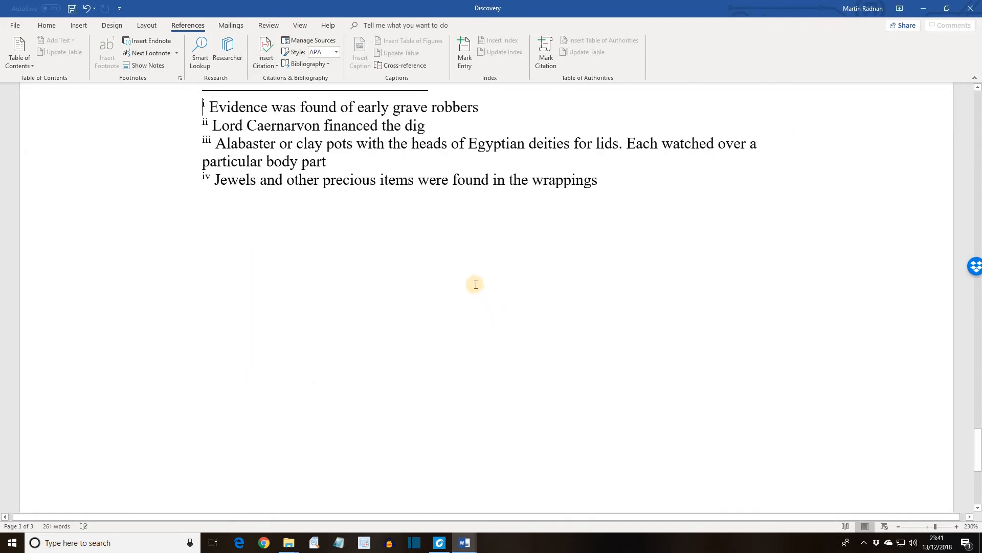
{"action": "scroll", "coordinate": [475, 283], "scroll_direction": "up", "scroll_amount": 2}
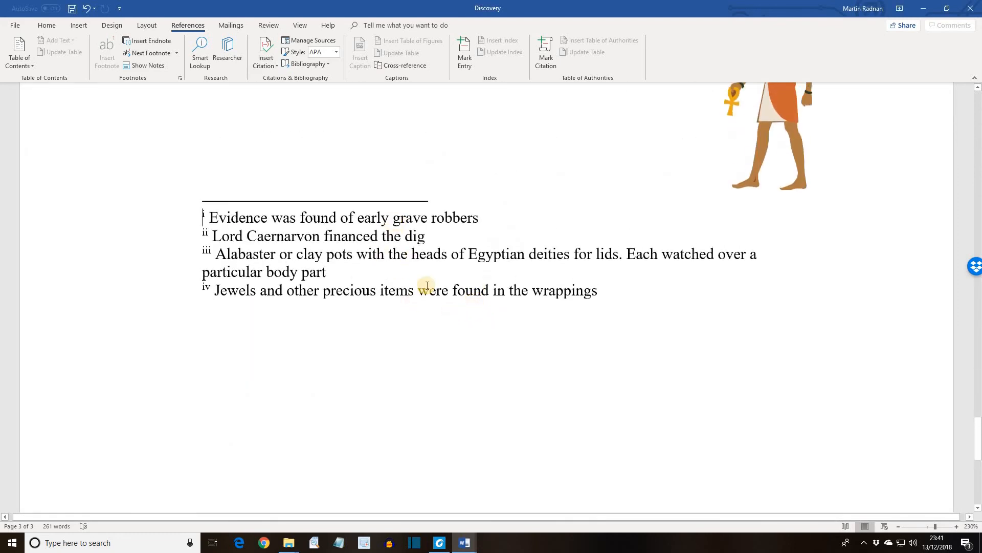